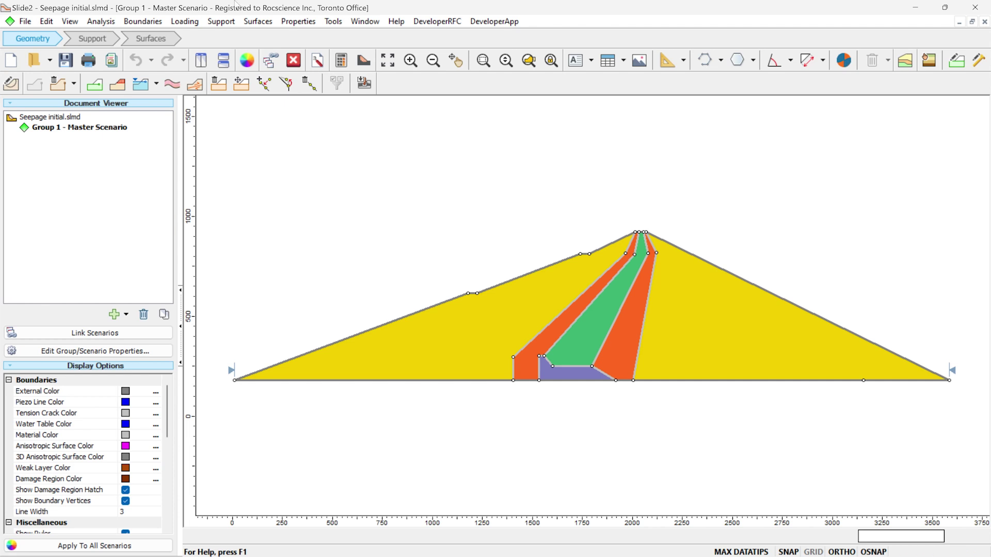
- In Project Settings, set groundwater to Steady State FEA with transient stages of 2 and 10 days
click(109, 23)
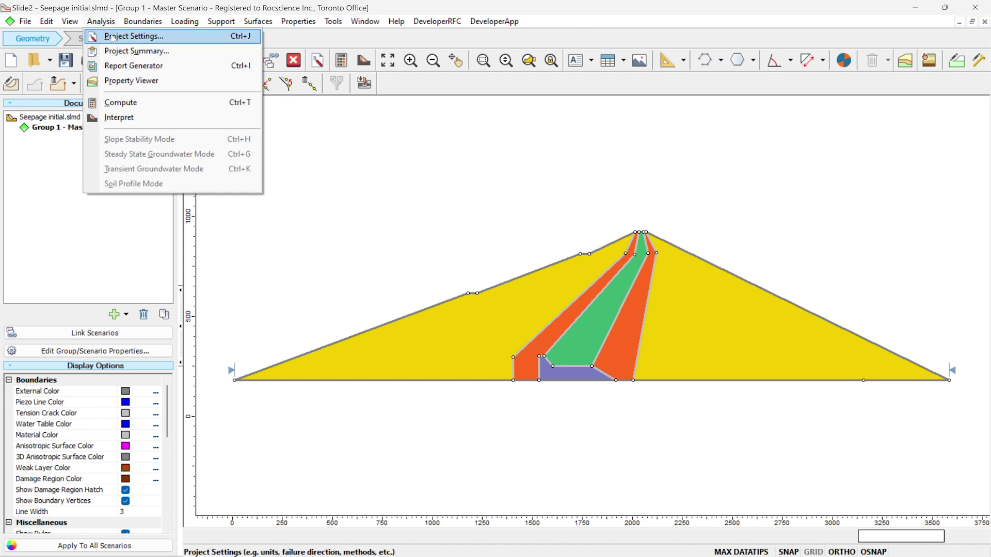
click(111, 37)
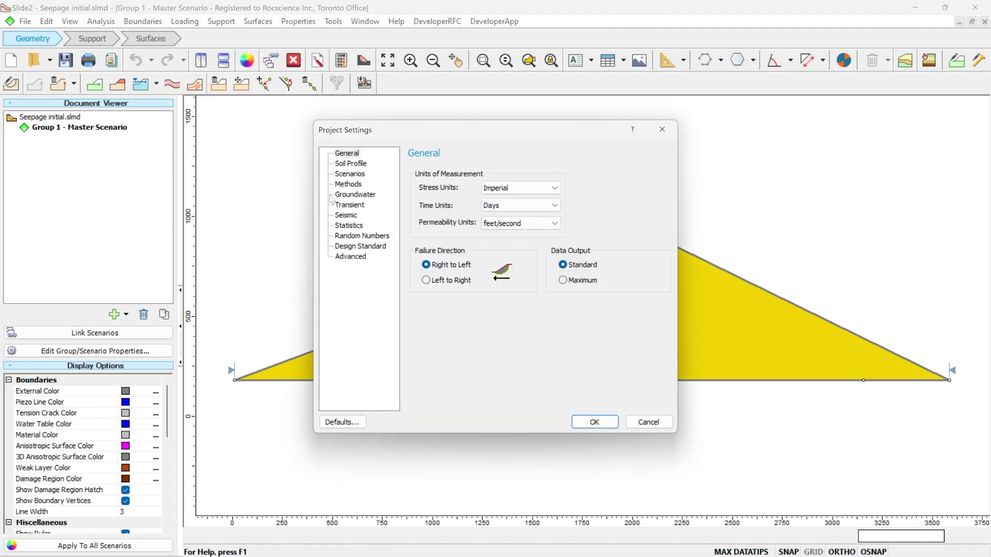
click(350, 200)
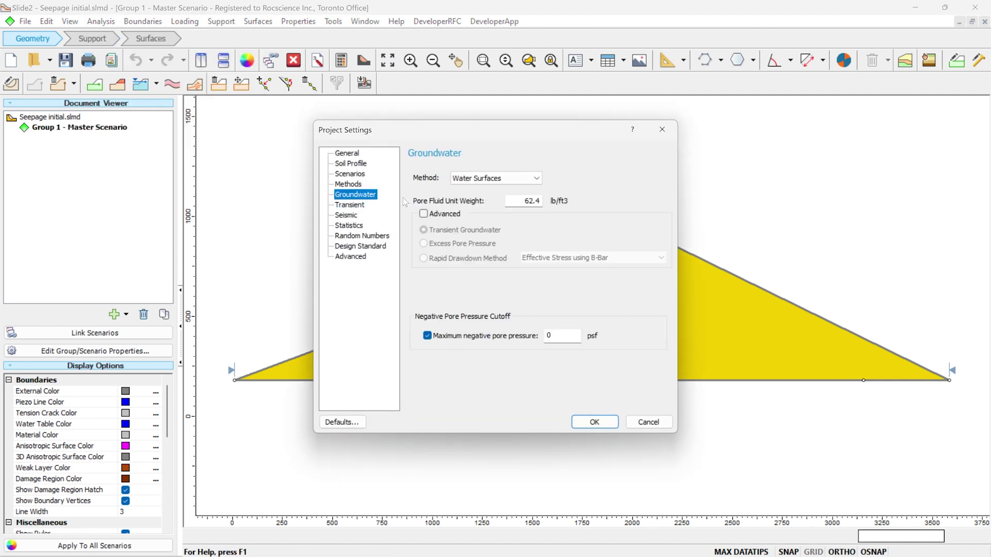
click(491, 177)
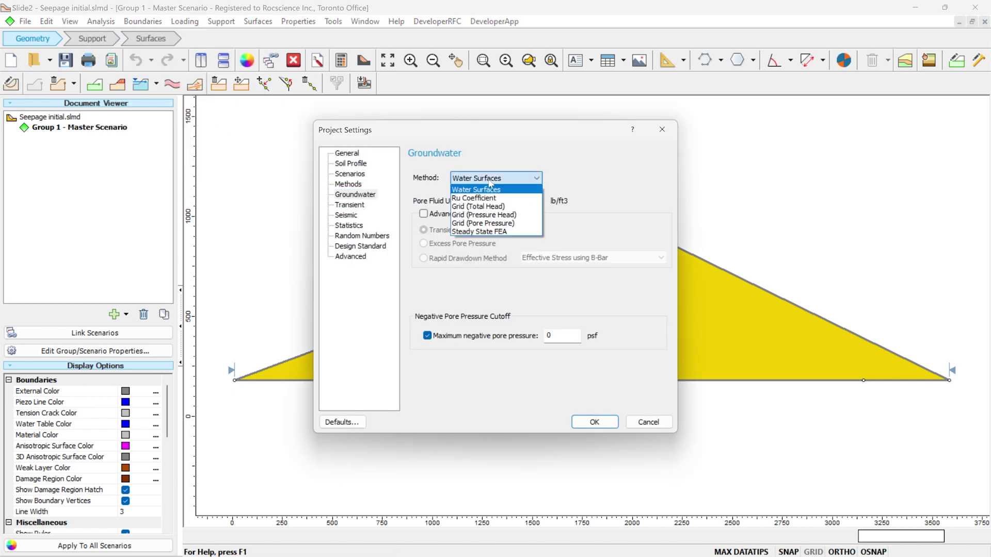
click(491, 232)
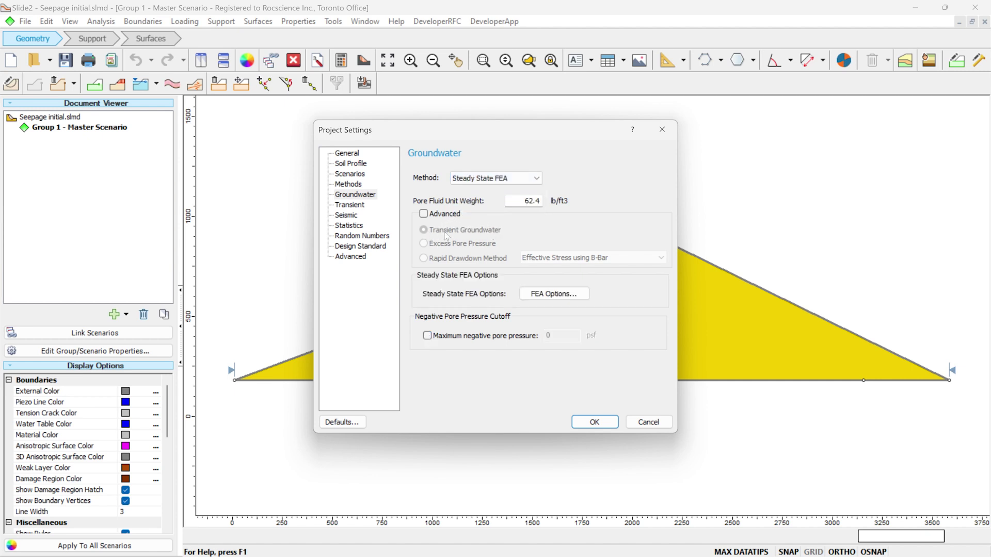
click(424, 215)
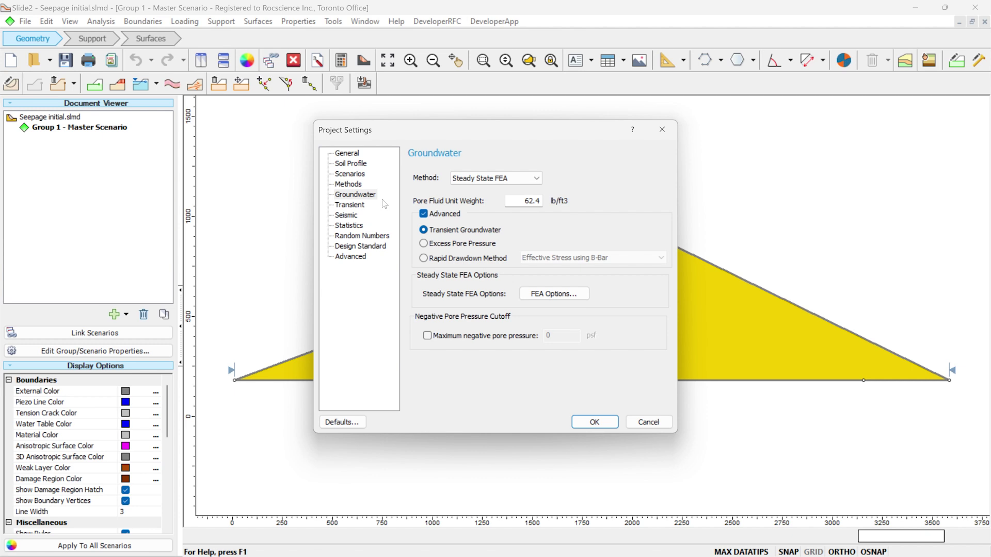
click(350, 205)
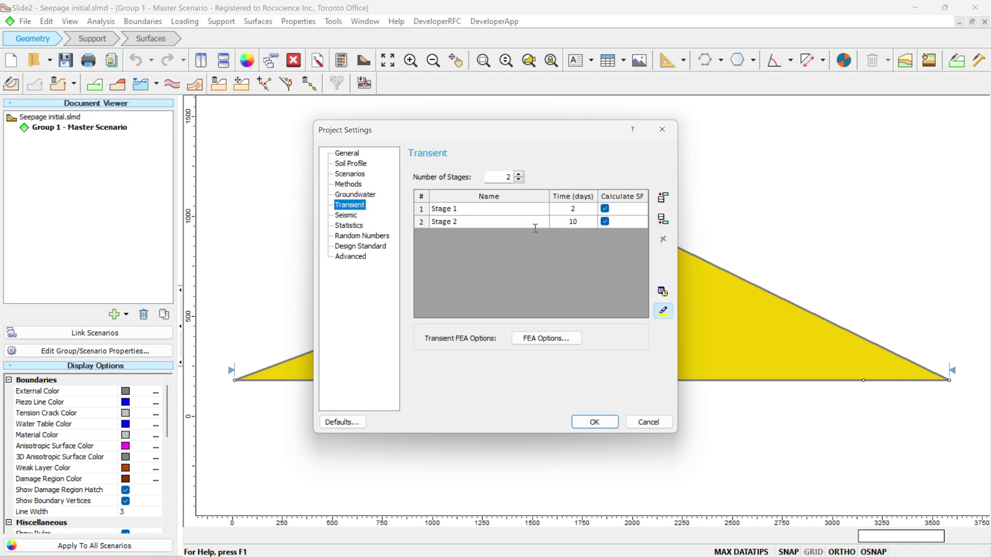
click(577, 211)
click(579, 219)
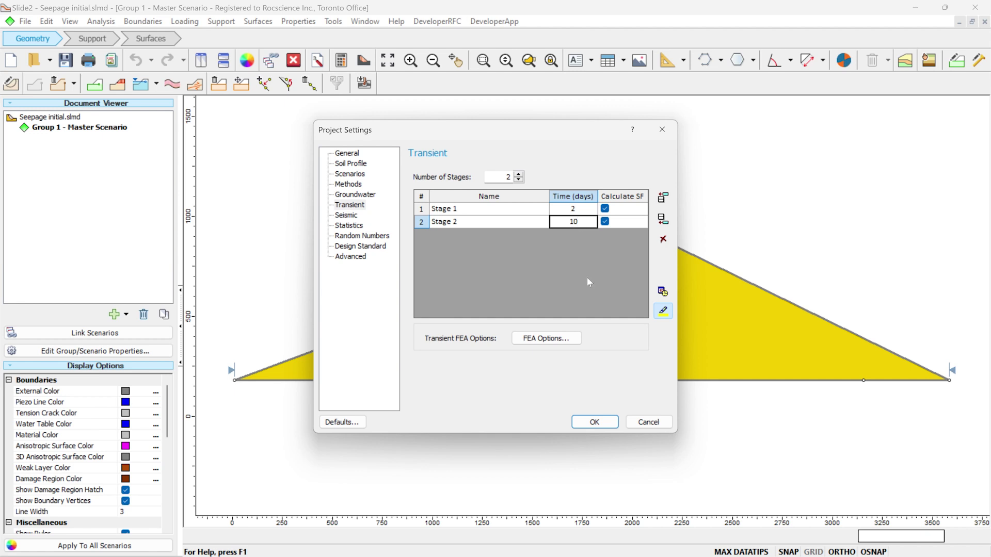
click(590, 423)
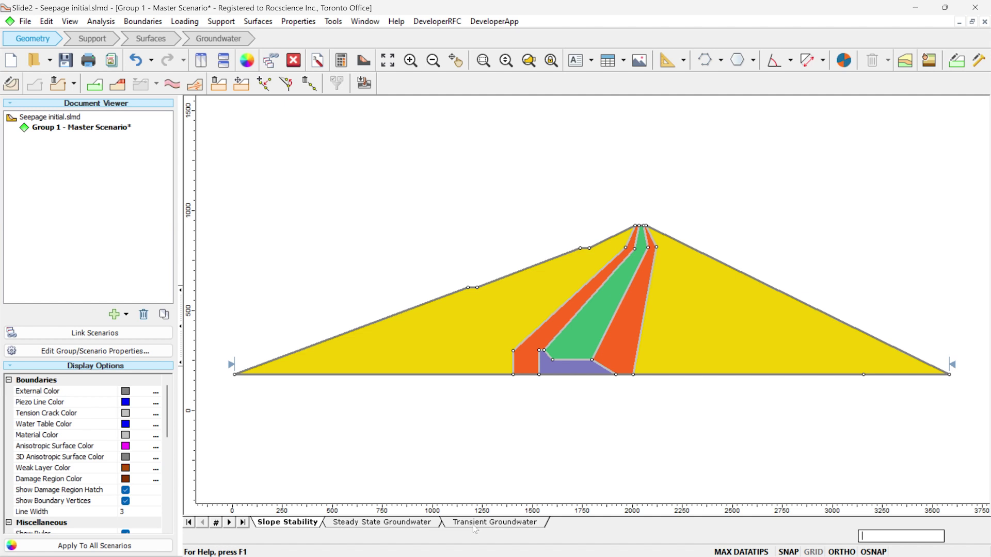
- Mesh the Steady State Groundwater model with 6000 target elements, giving 3331 elements and 1796 nodes
click(416, 525)
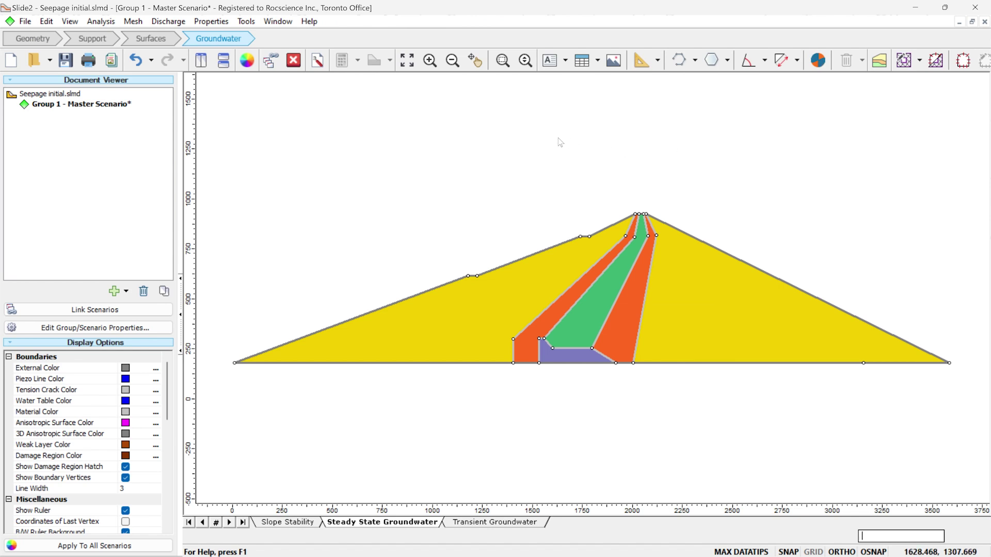
click(132, 22)
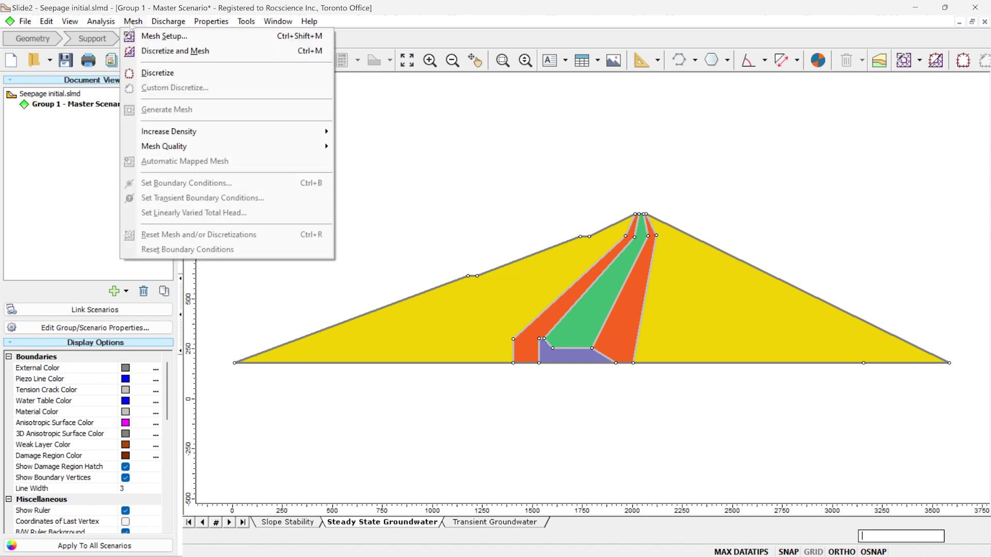
click(135, 36)
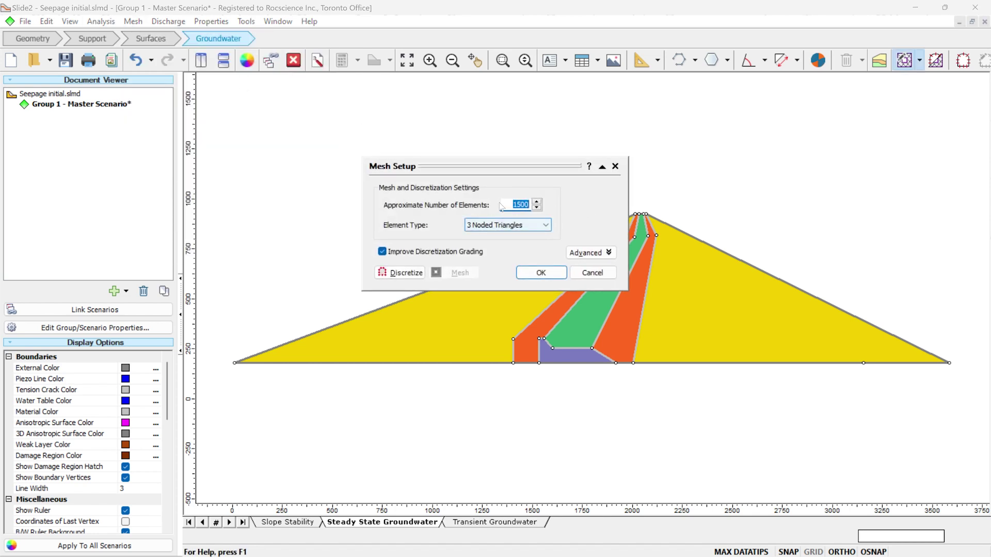
text(6000)
click(399, 272)
click(456, 275)
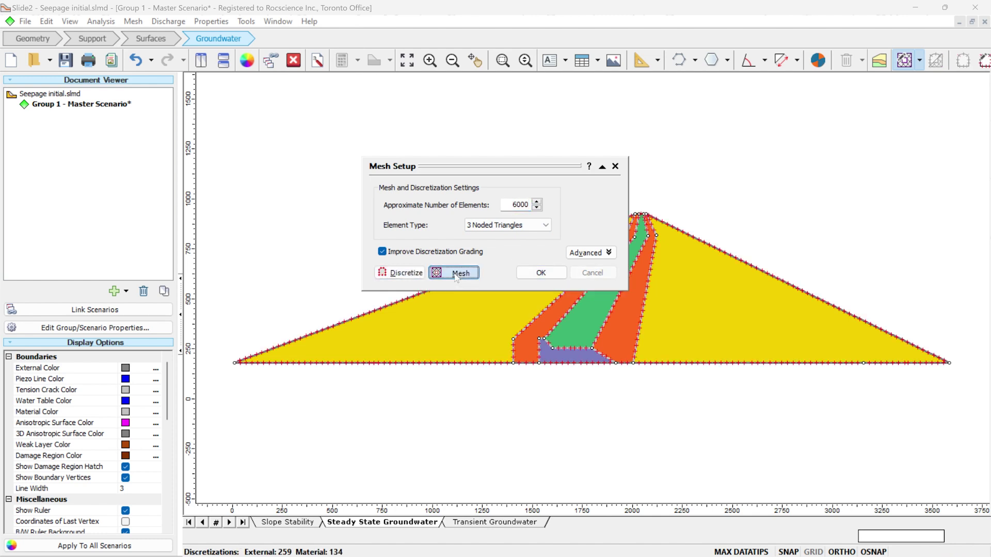
click(535, 275)
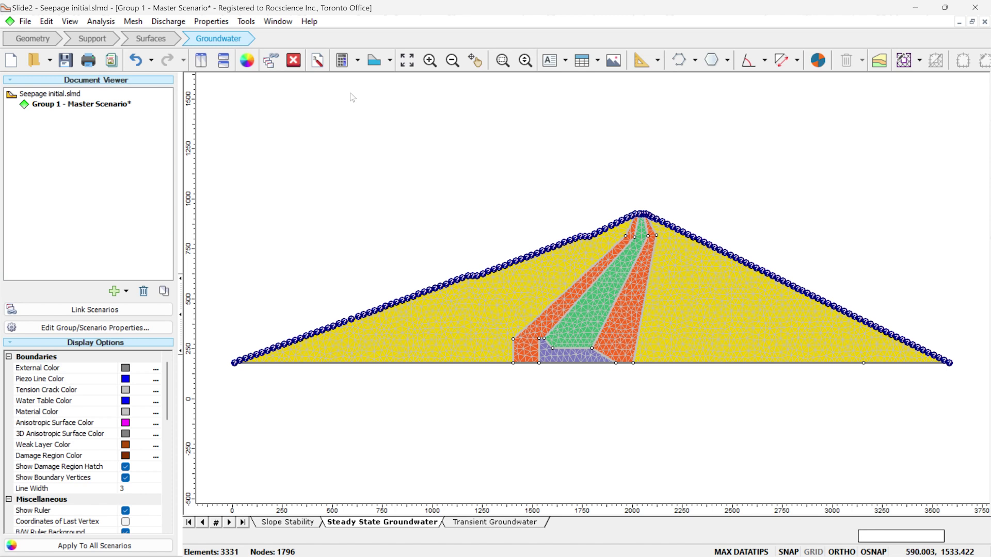
click(133, 22)
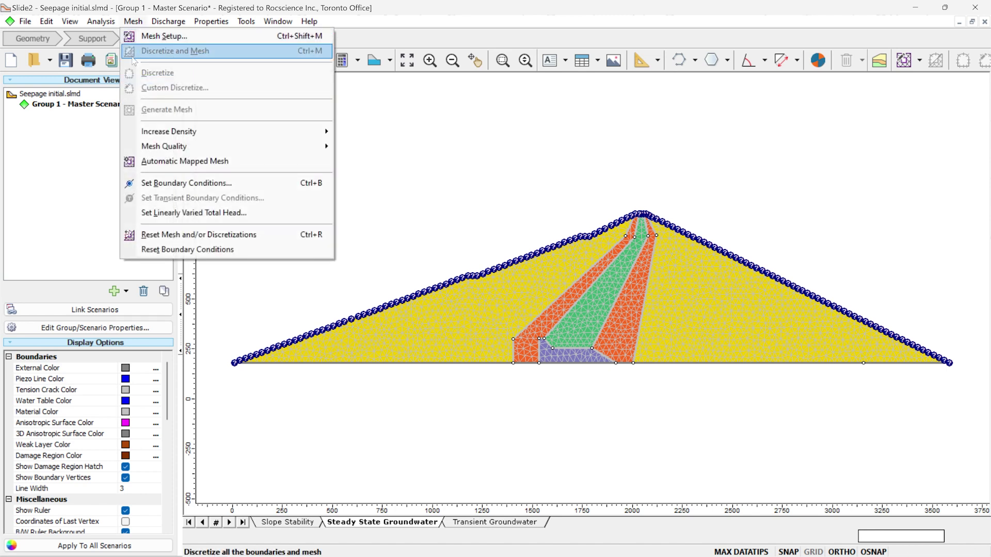
- Apply an 800 ft Total Head boundary condition to both upstream slope segments
click(172, 184)
drag(472, 213, 728, 221)
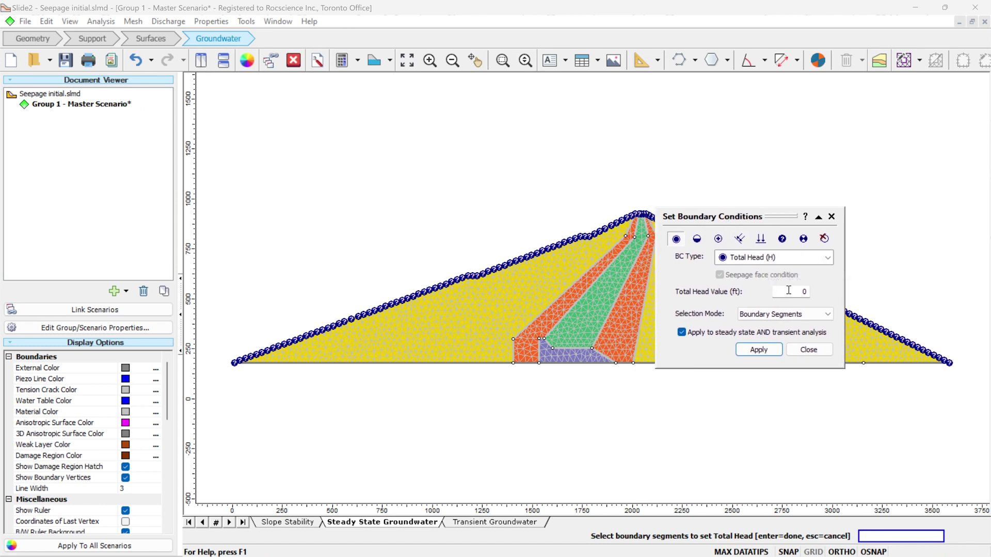
double_click(808, 293)
text(800)
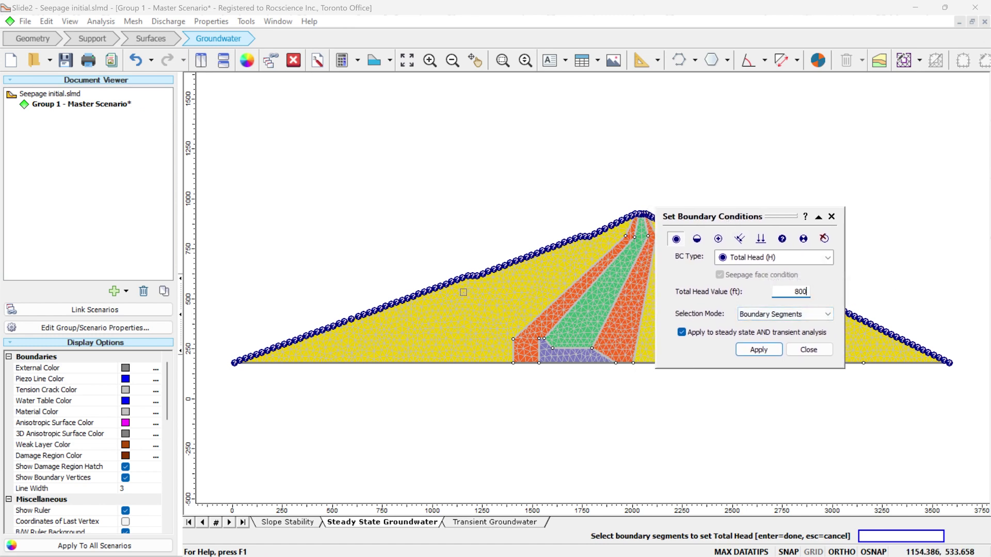
scroll(436, 292, up, 2)
click(395, 300)
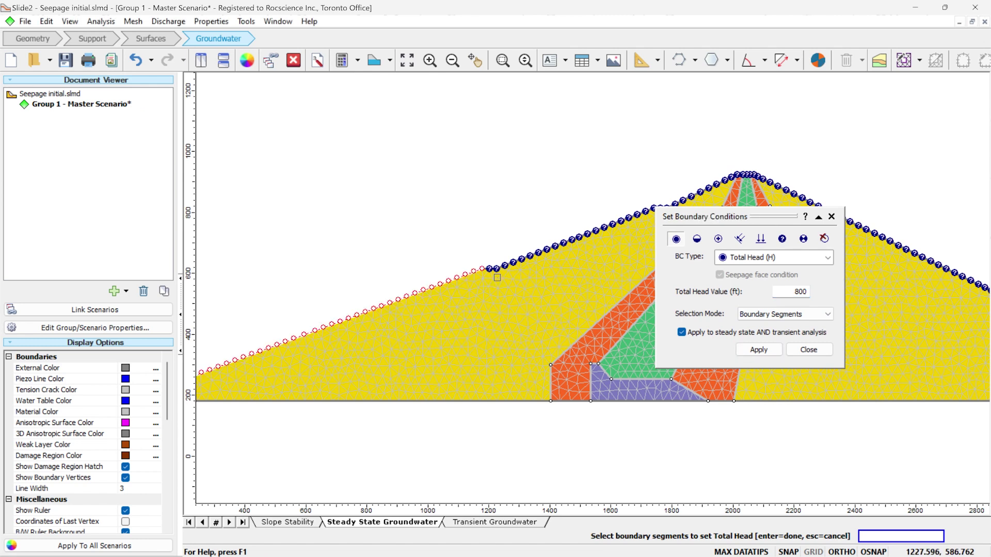
scroll(495, 273, up, 2)
click(485, 262)
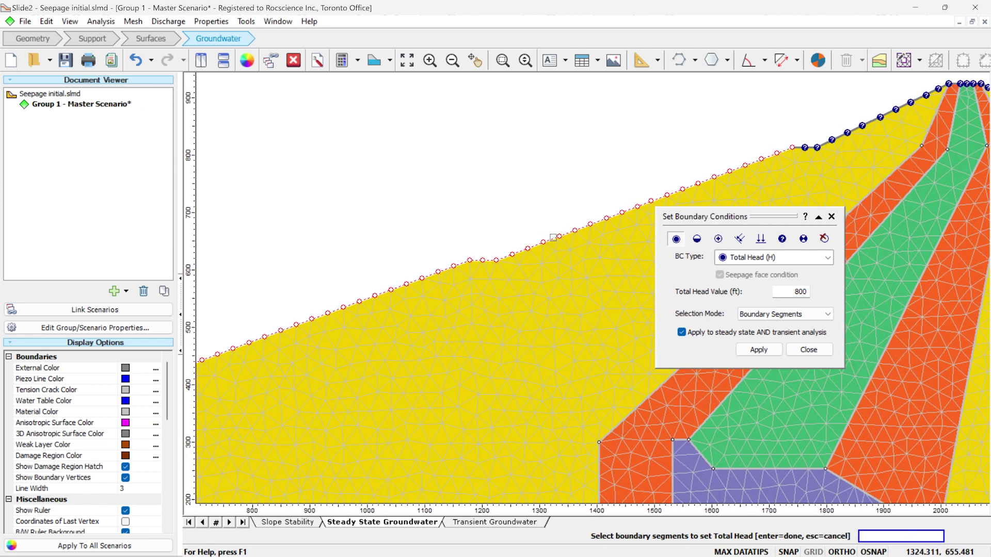
scroll(553, 272, down, 2)
scroll(552, 273, down, 1)
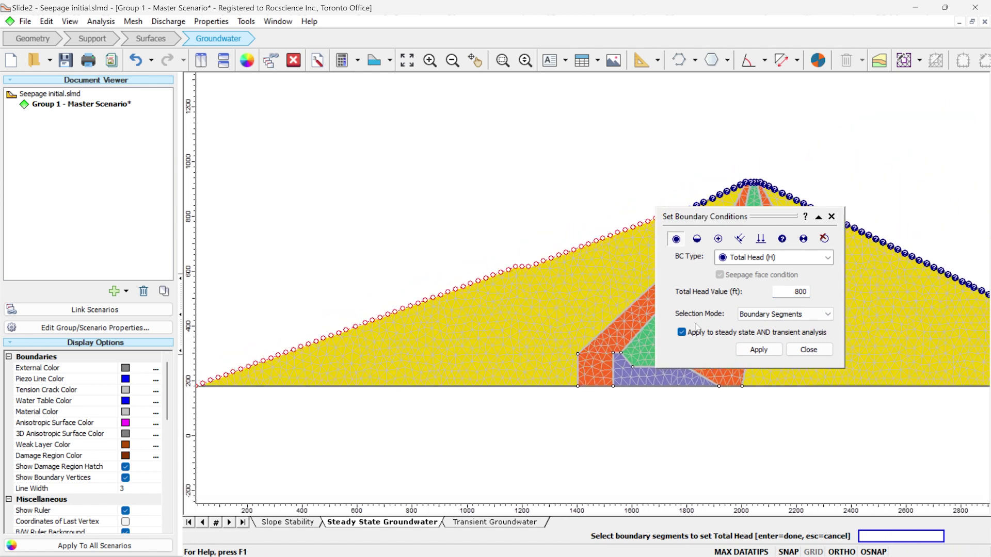
click(759, 349)
drag(734, 227, 823, 323)
scroll(575, 228, down, 1)
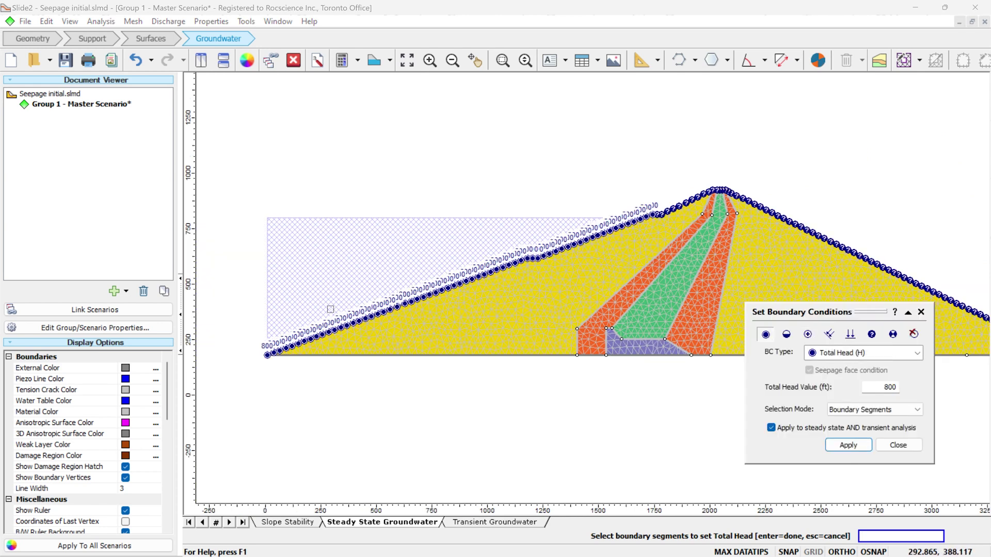
click(898, 444)
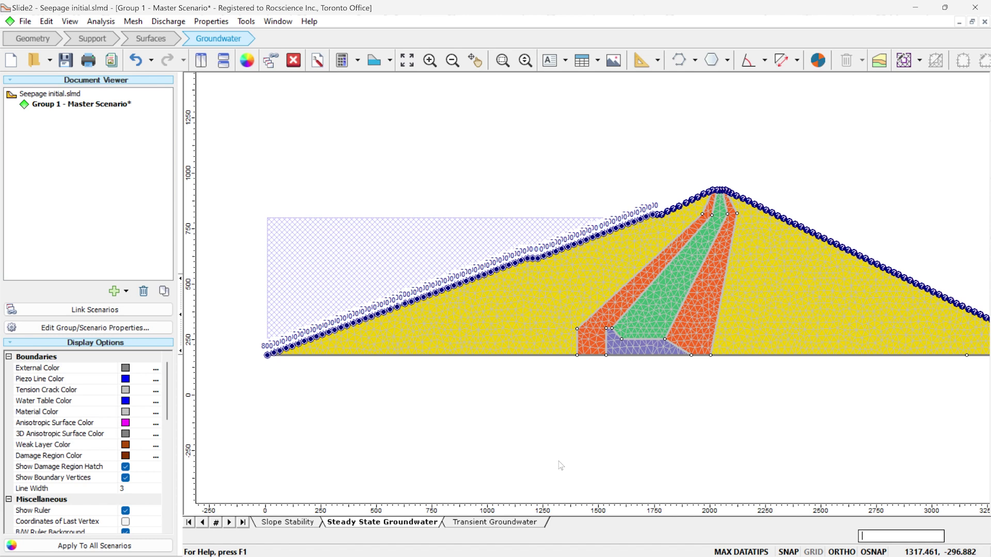
- On the Transient Groundwater scenario, create a new boundary condition function
click(531, 523)
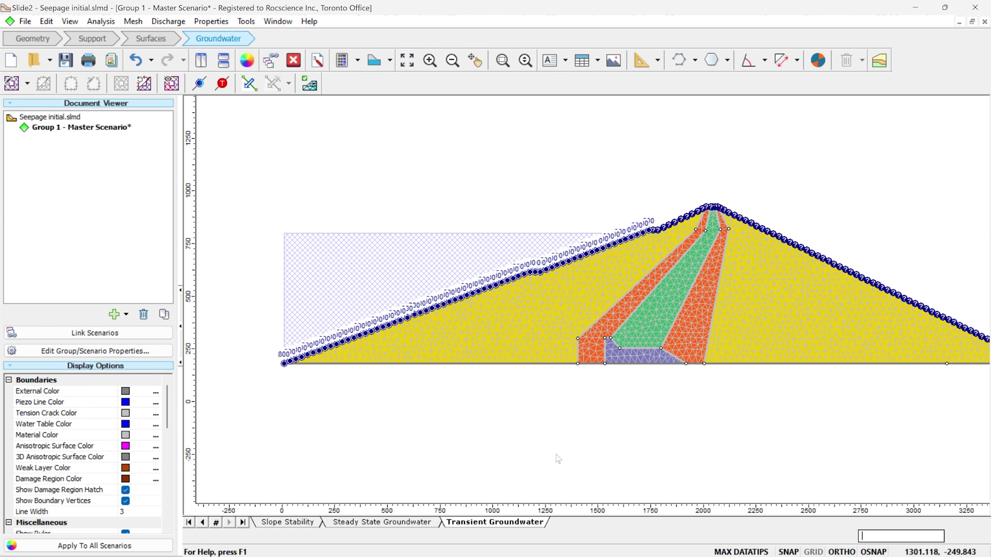
click(133, 22)
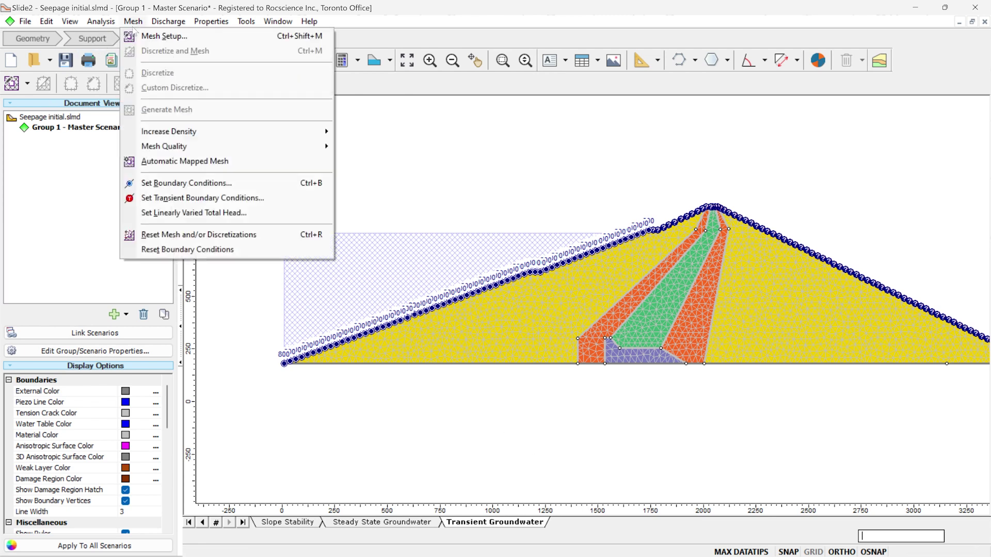
click(166, 198)
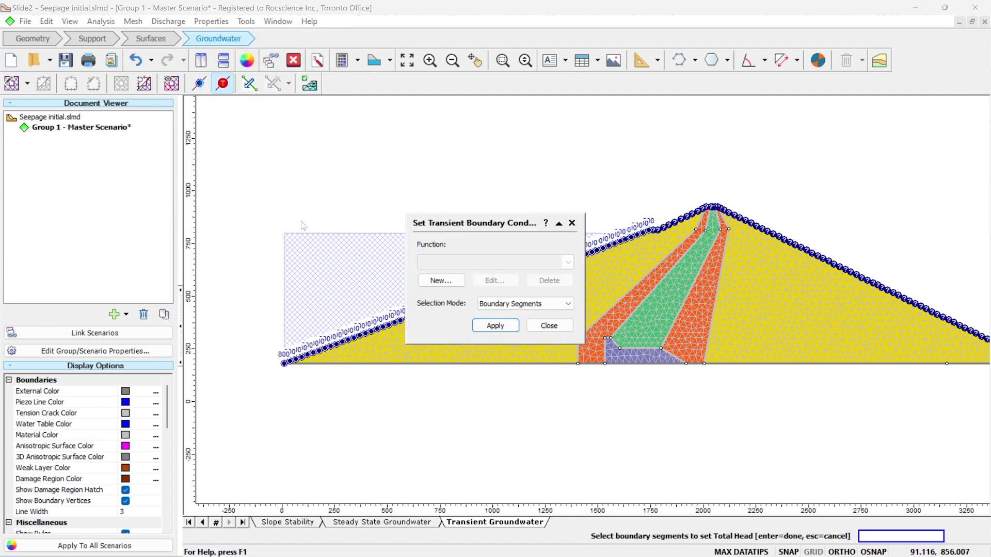
click(451, 285)
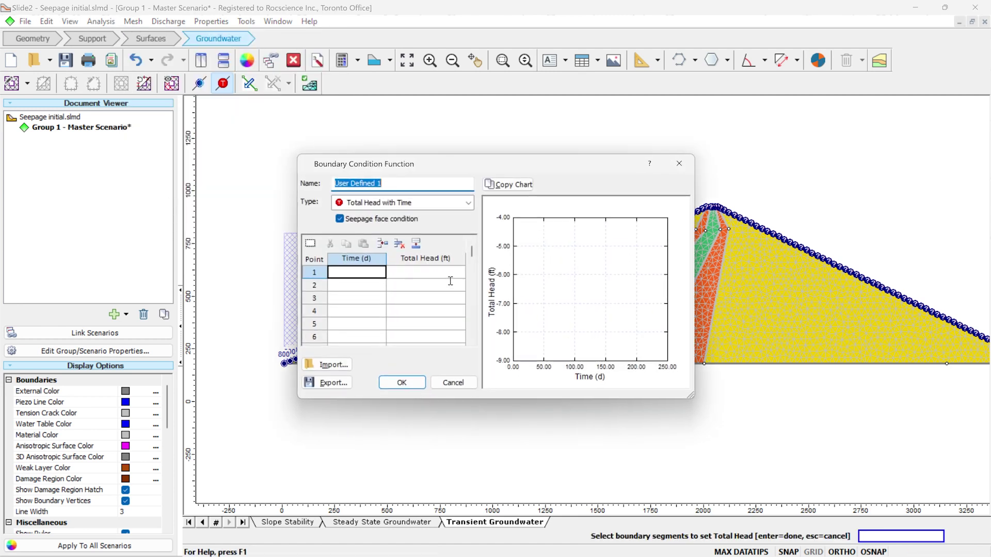
- Enter the drawdown points: 800 ft total head at day 0 and 600 ft at day 2
click(364, 274)
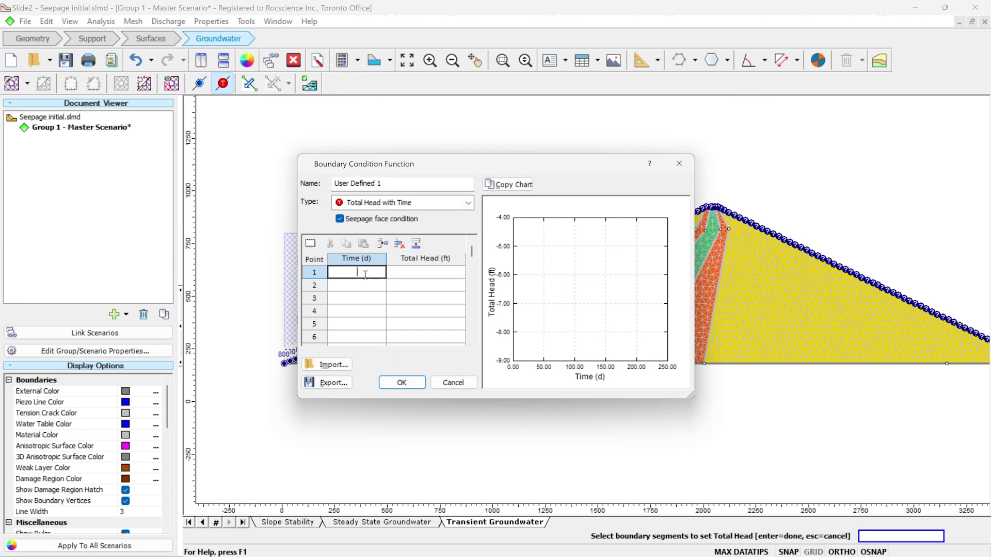
click(406, 271)
text(800)
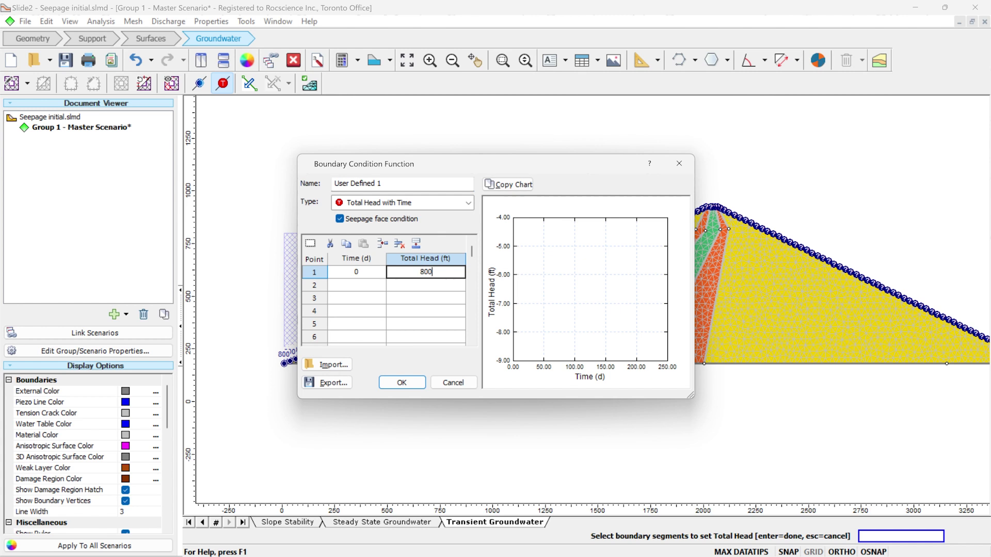
click(348, 285)
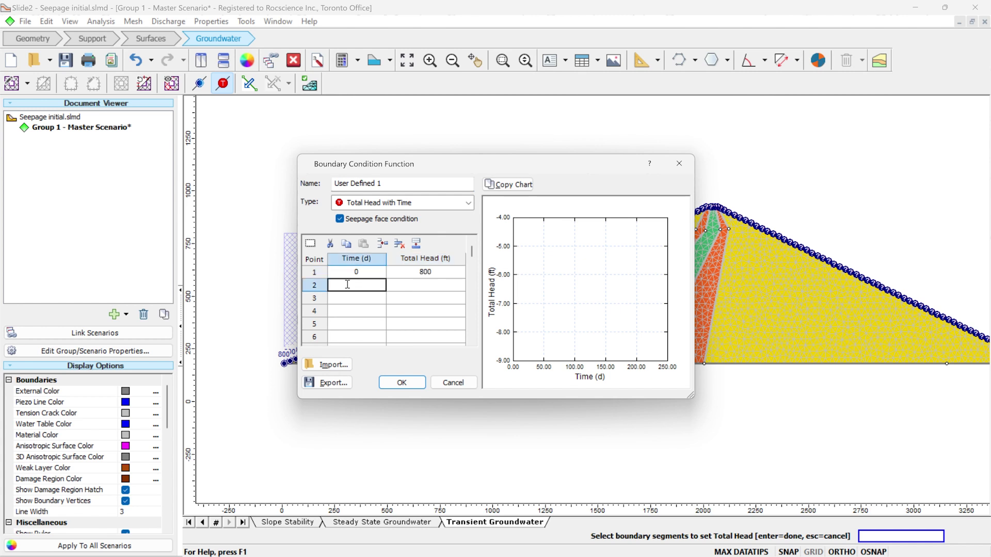
text(2)
click(404, 283)
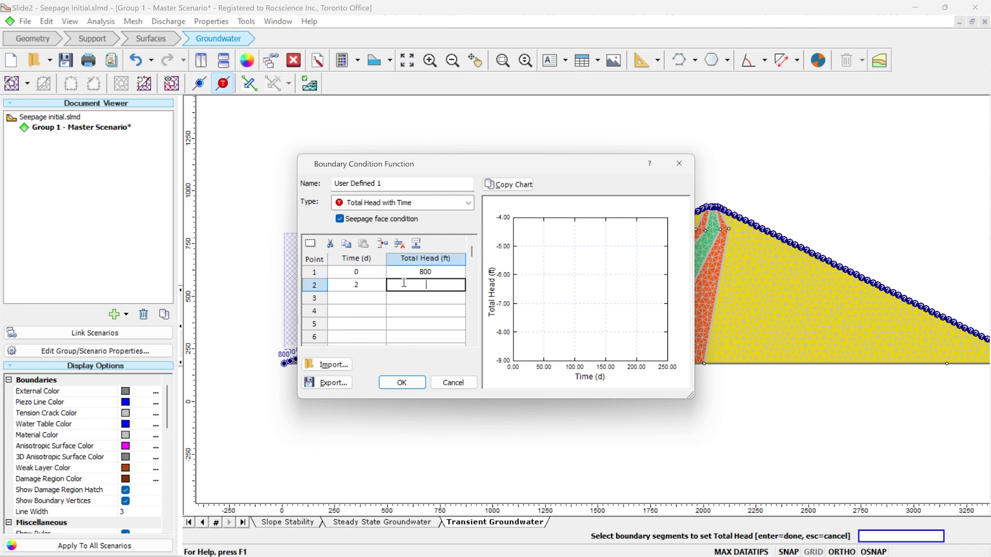
text(600)
click(409, 301)
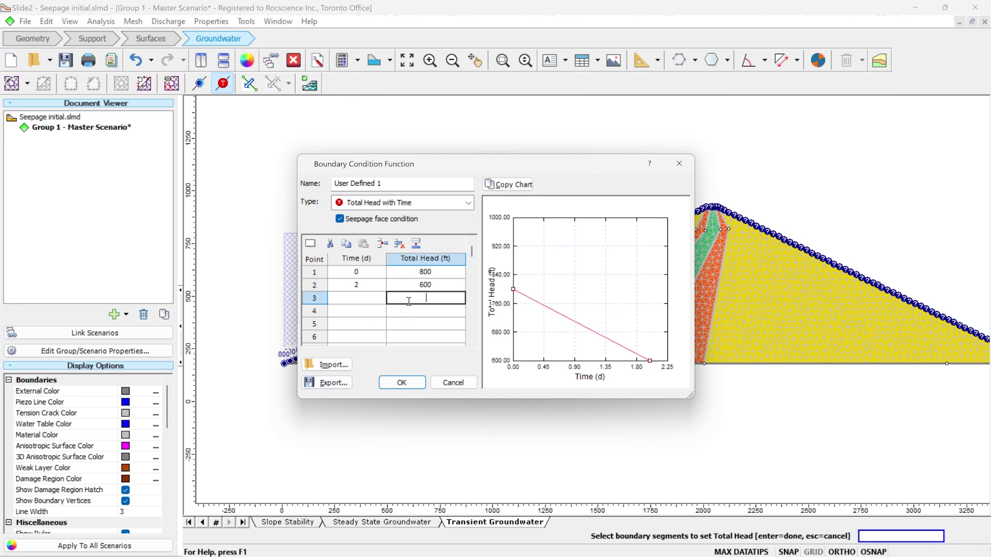
- Assign the User Defined 1 drawdown function to both upstream slope segments, then view Steady State Groundwater
click(402, 382)
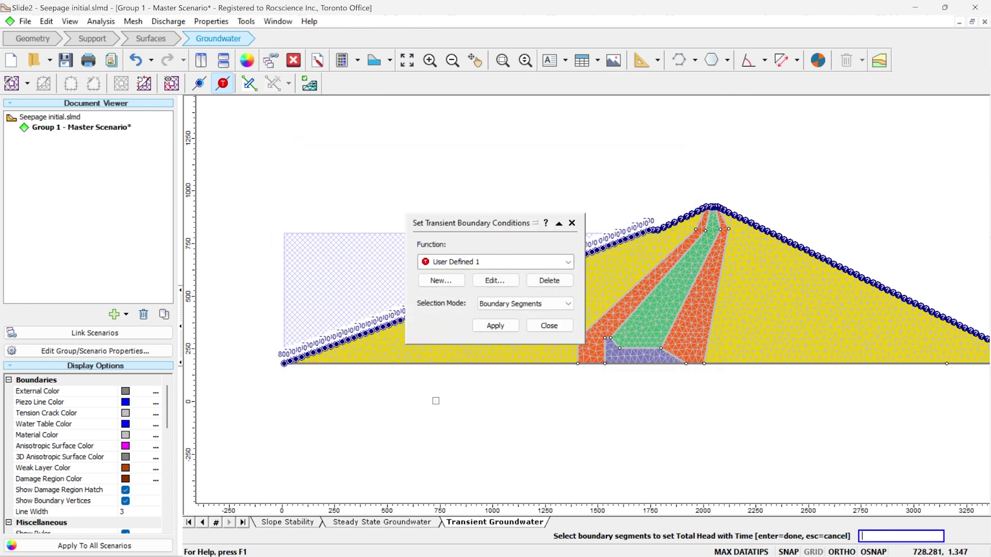
drag(511, 223, 717, 297)
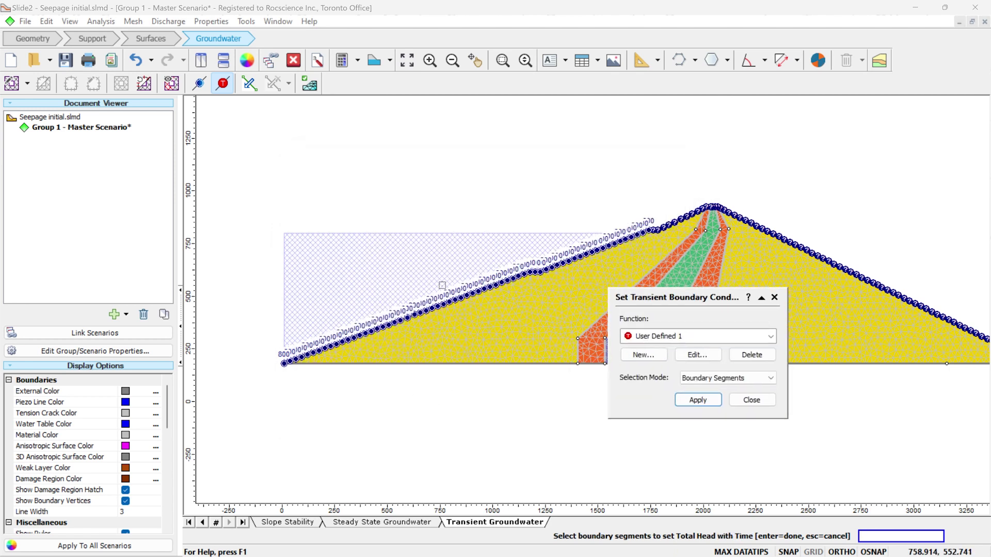
click(458, 292)
scroll(534, 276, up, 3)
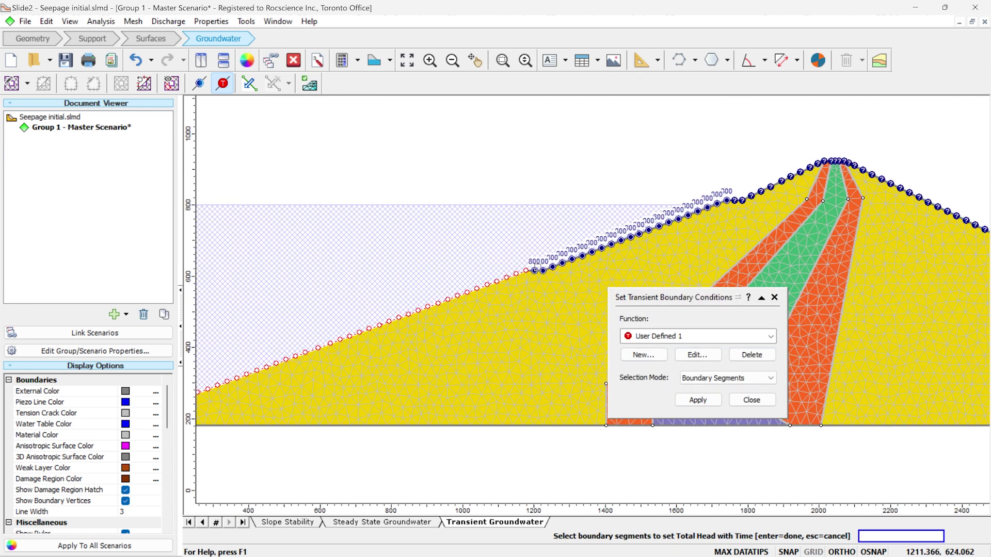
click(572, 259)
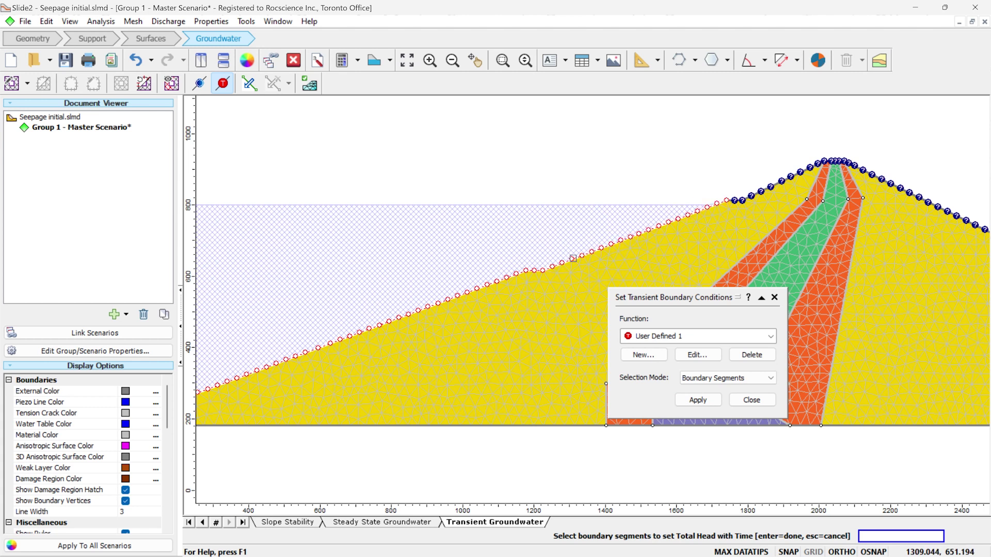
scroll(572, 259, down, 2)
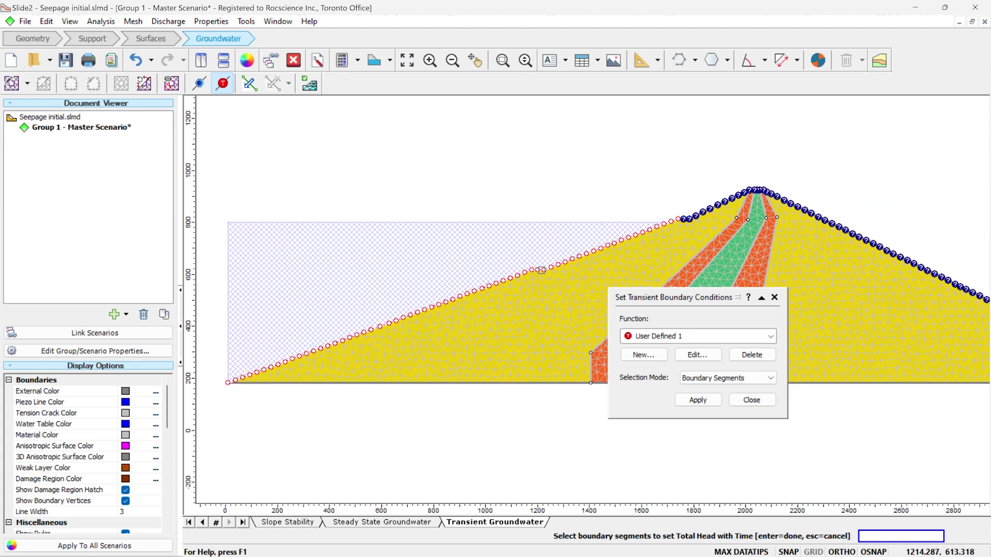
click(713, 402)
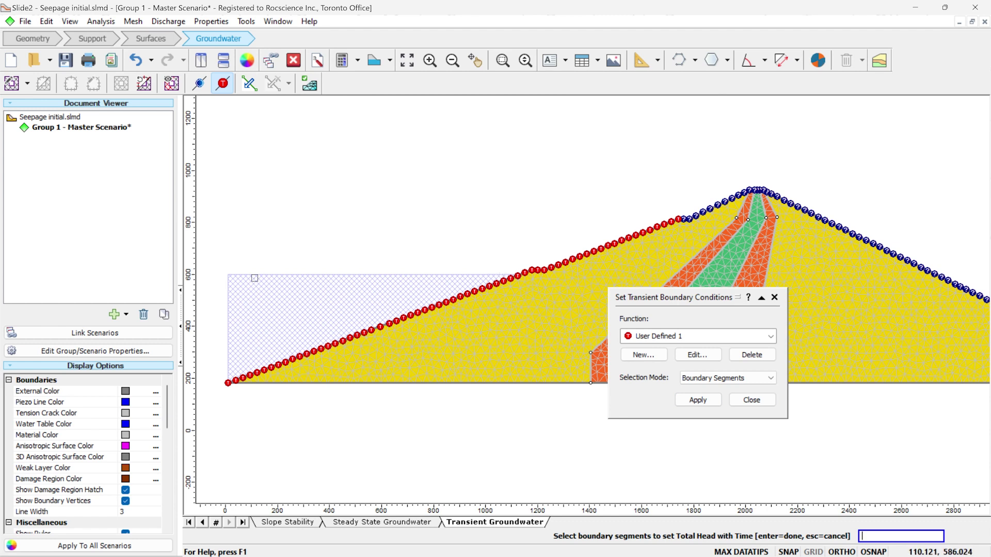
click(765, 404)
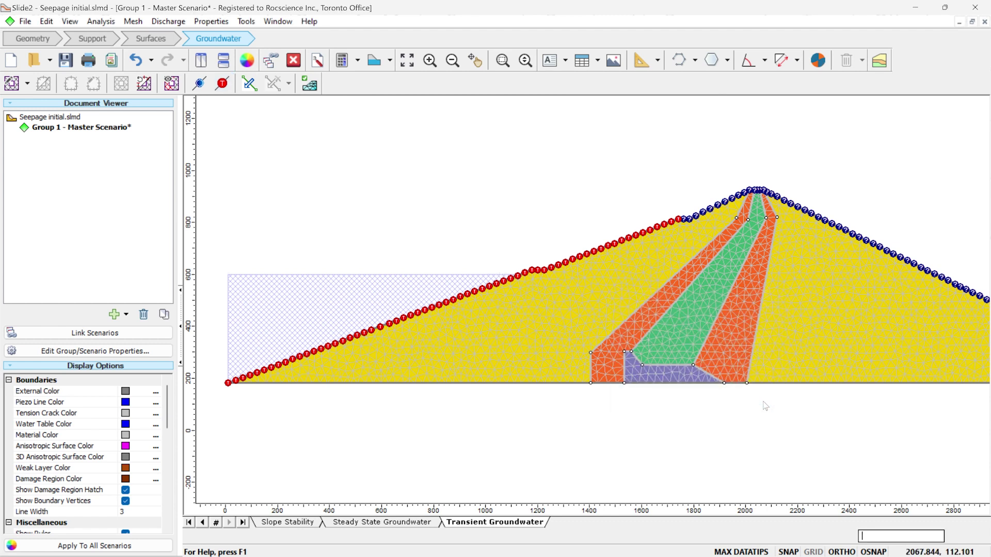
click(300, 526)
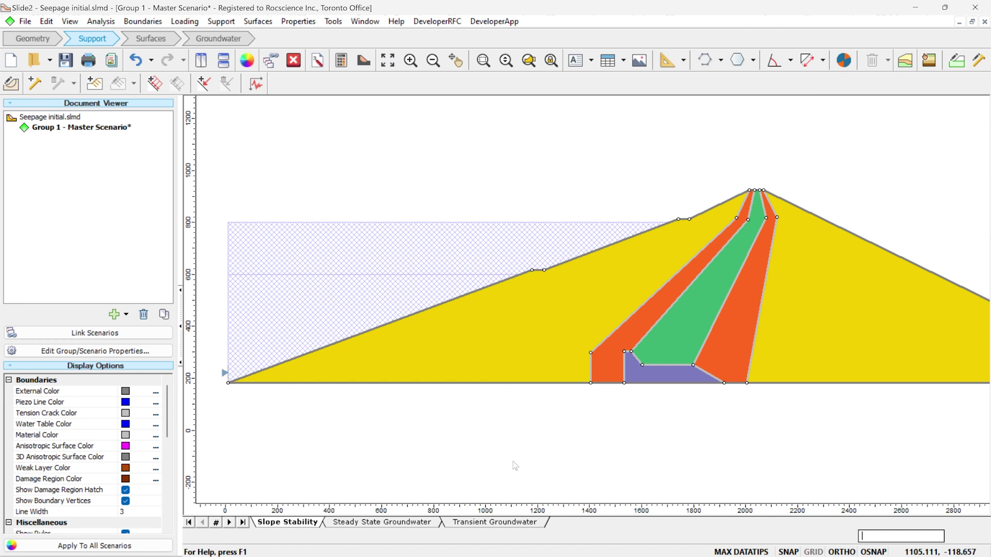
key(ctrl+Tab)
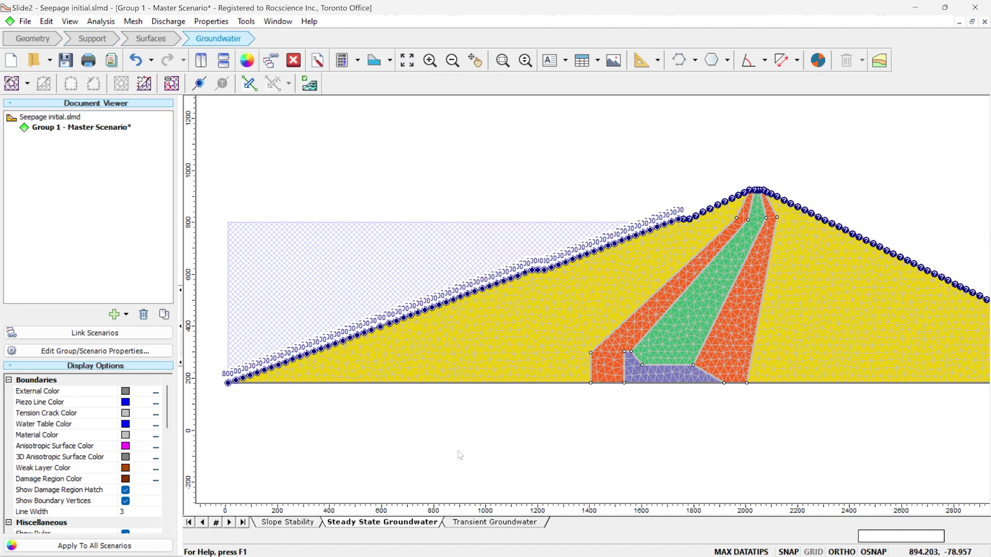
- Review Shell, Core, Concrete and Transition hydraulic properties unchanged, then return to Slope Stability
click(211, 22)
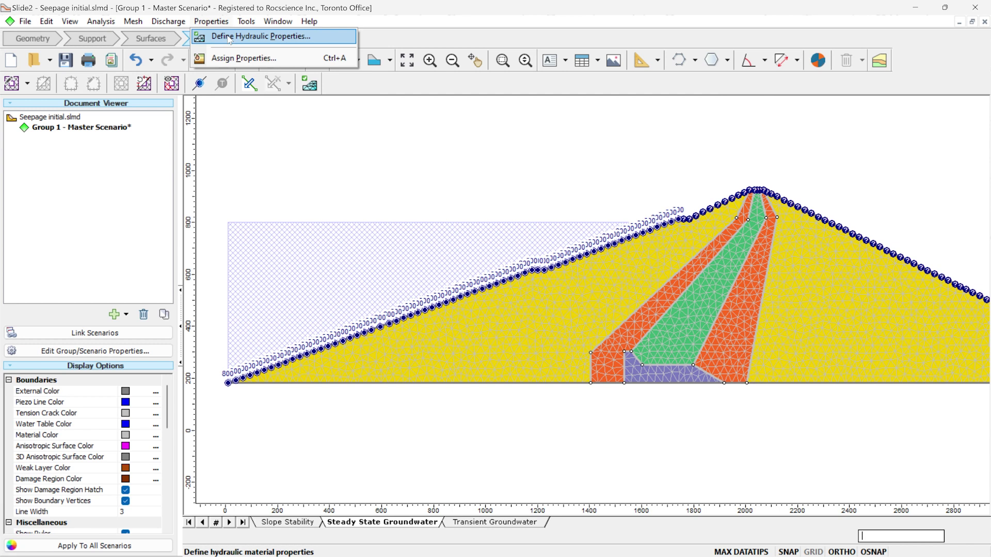
click(229, 38)
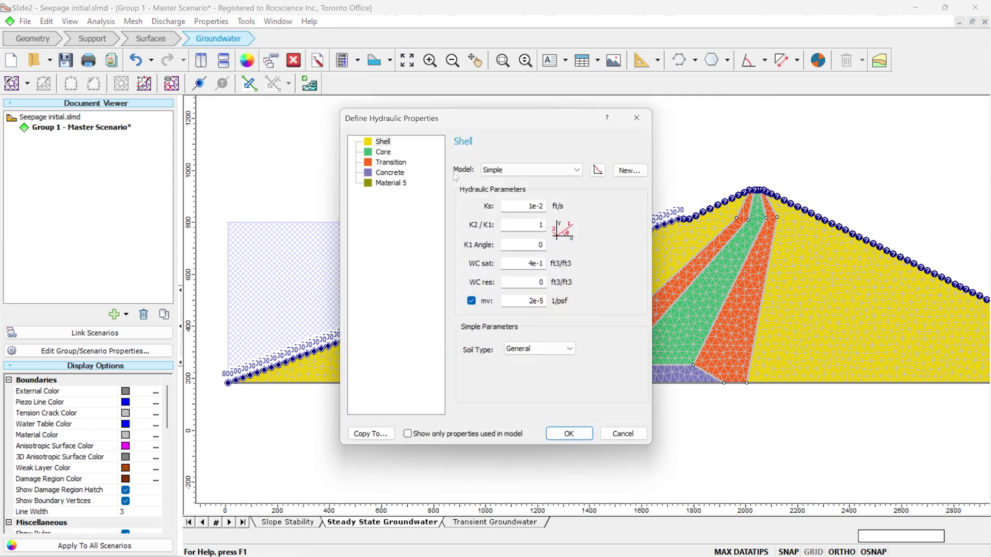
drag(519, 119, 399, 157)
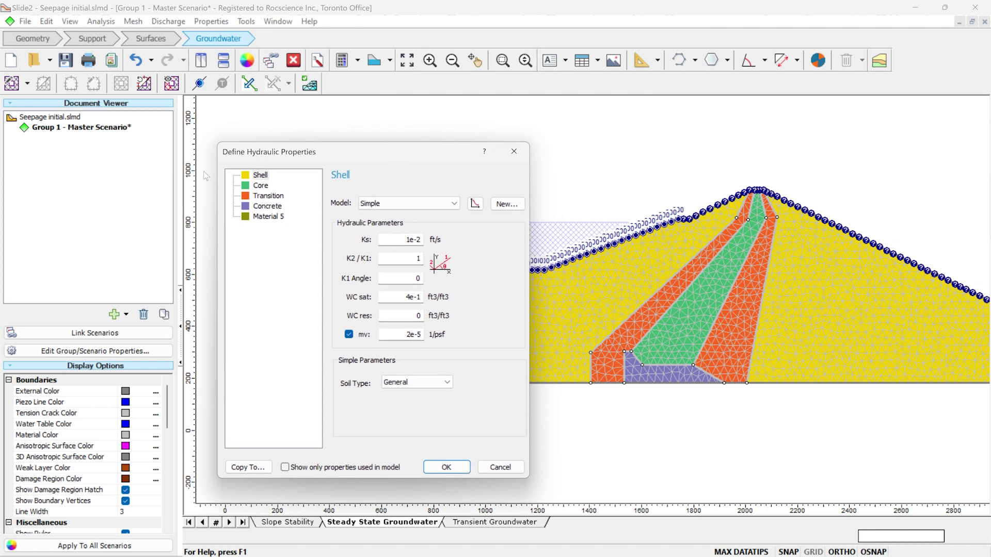
click(395, 241)
click(260, 185)
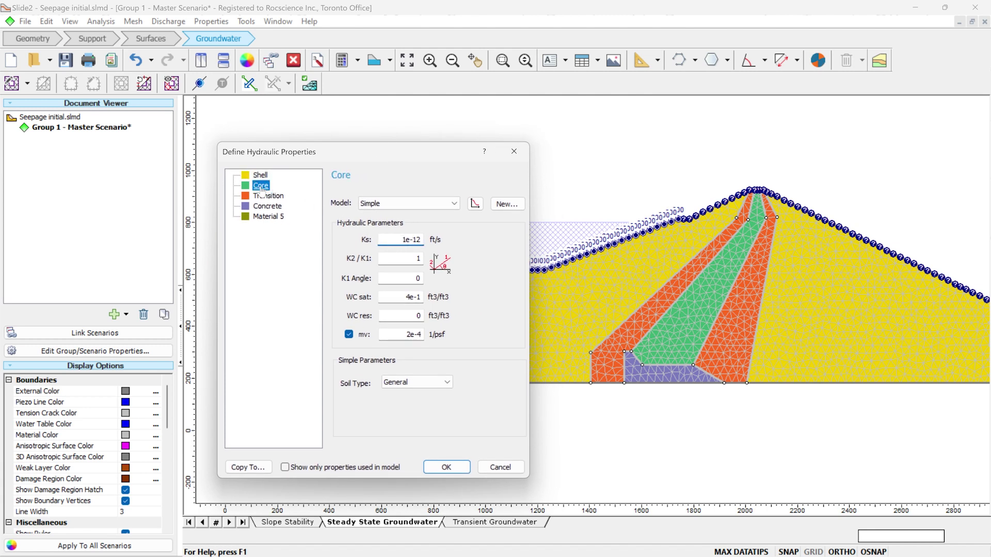
click(394, 242)
click(267, 205)
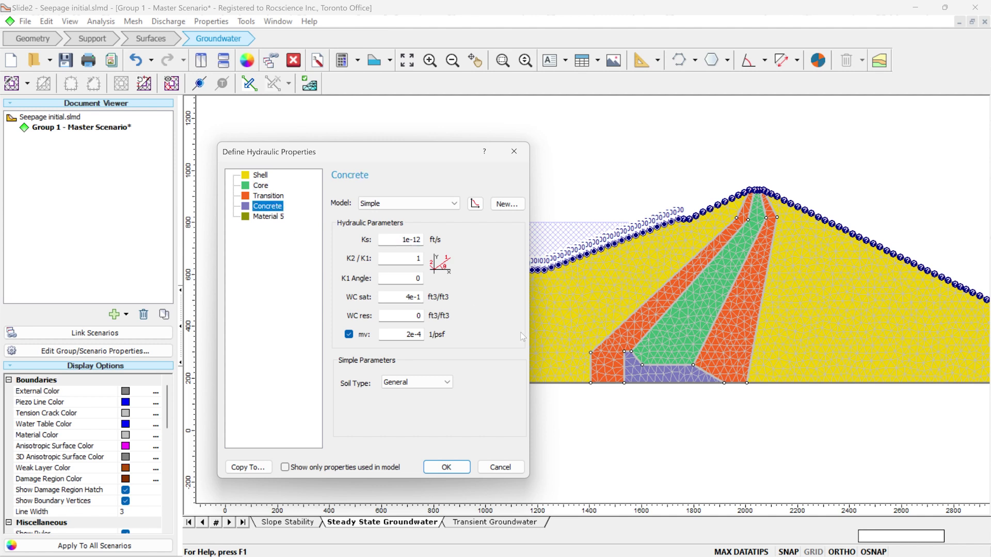
click(281, 198)
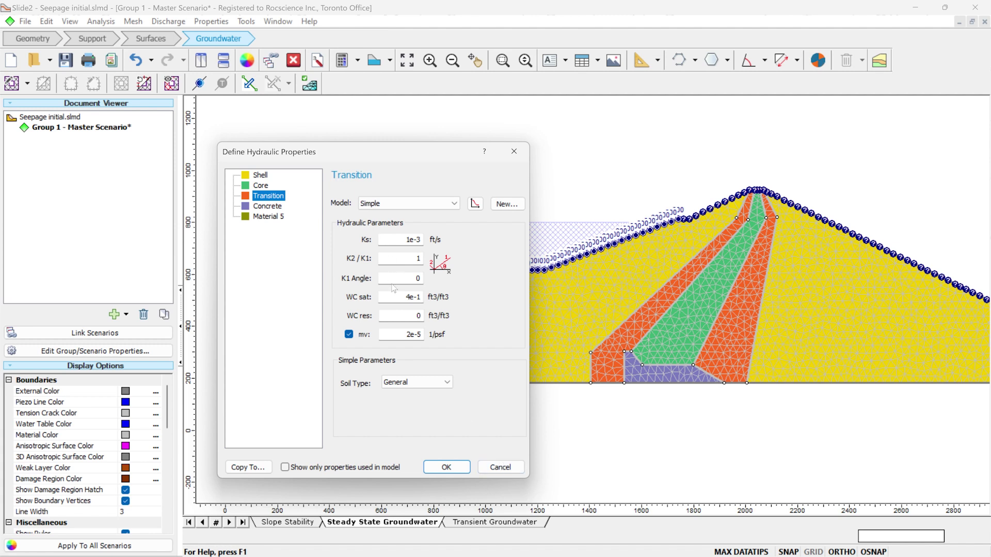
click(513, 468)
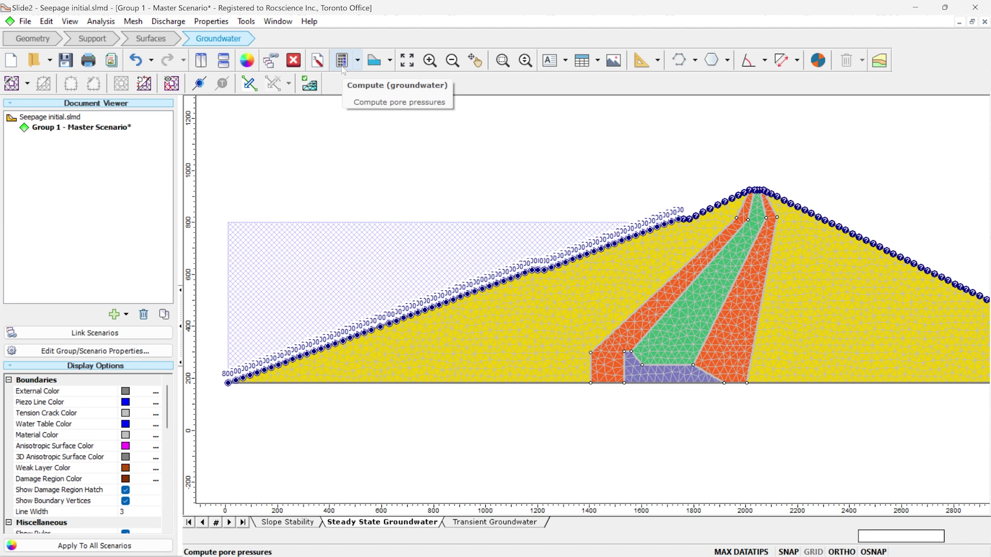
click(294, 523)
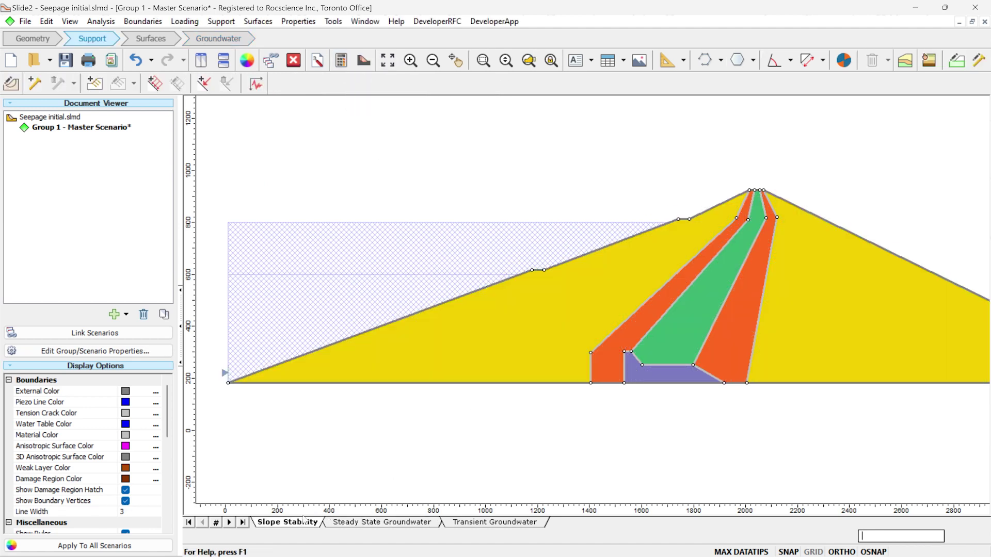
- Save the model and compute the slope stability analysis
click(341, 62)
click(540, 312)
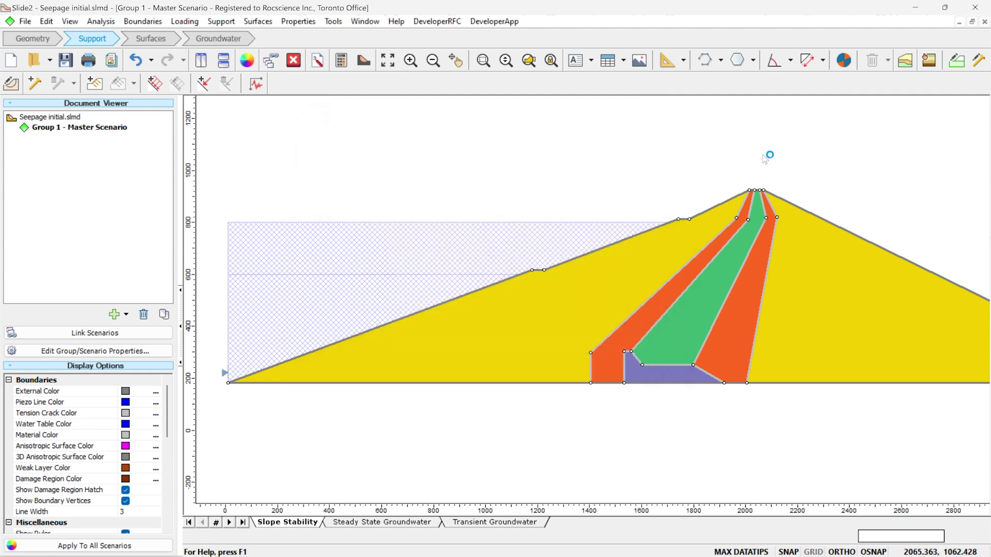
mouse_move(653, 299)
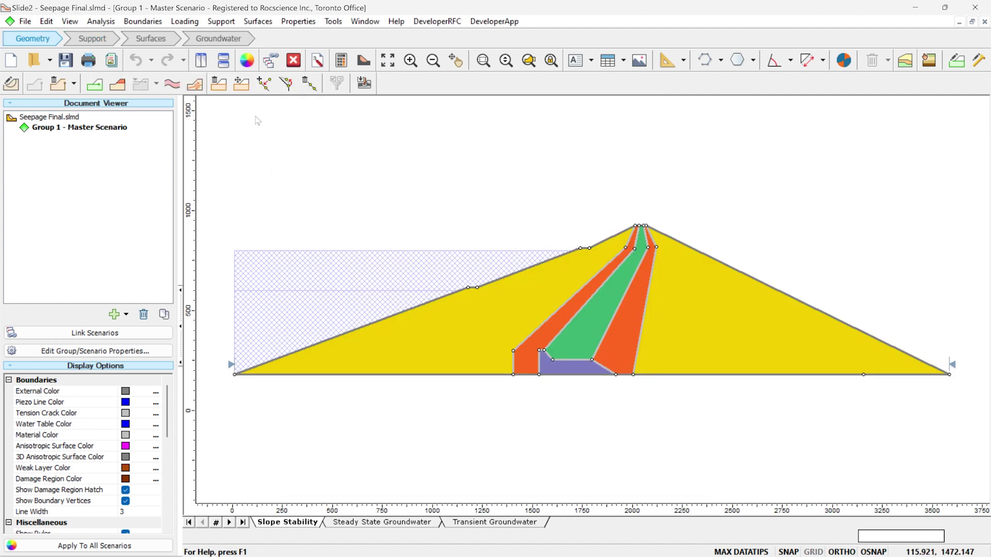
- Open the computed Seepage Final results in Slide2 Interpret
click(110, 20)
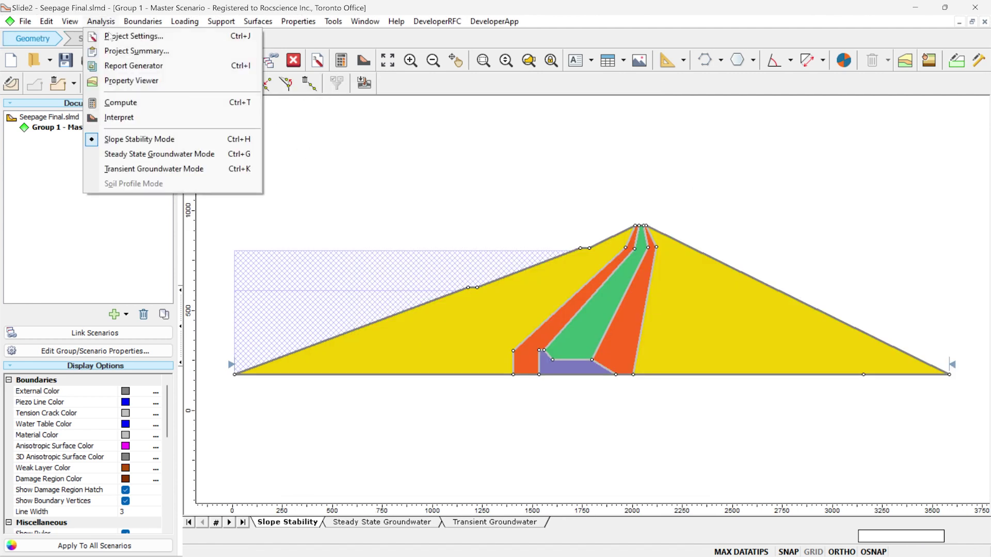
click(135, 117)
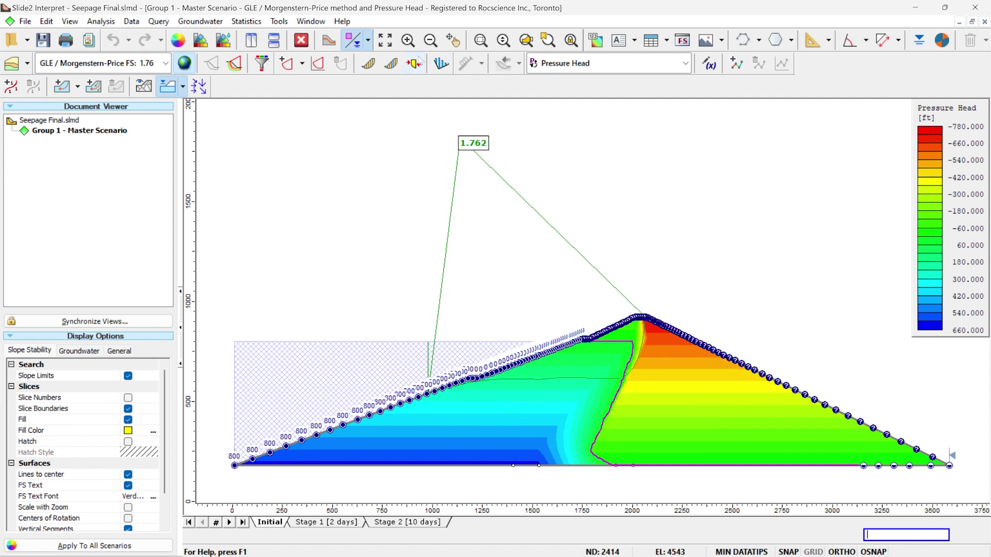
- Combine Slope Stability and Groundwater modes to show the FS 1.762 slip surface over pressure head contours
click(370, 42)
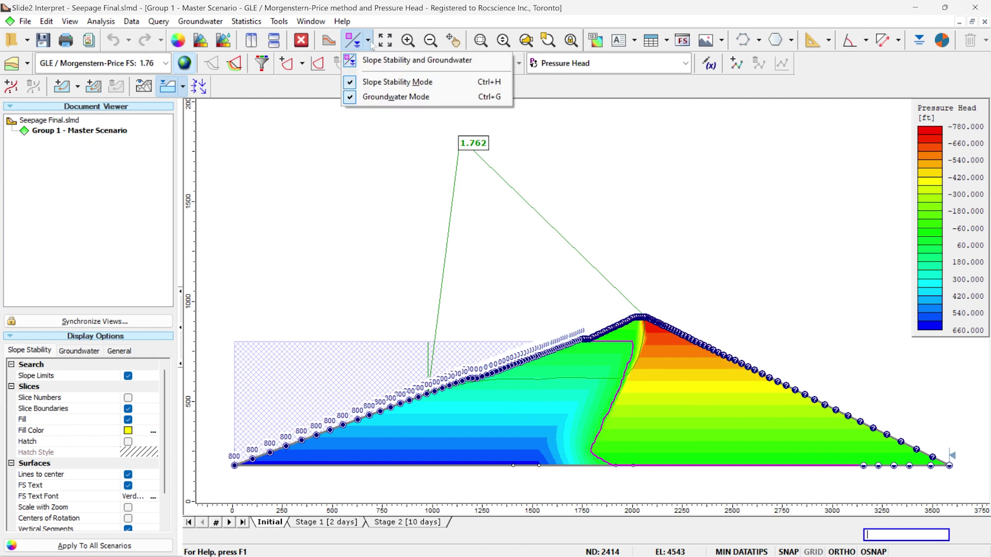
click(376, 82)
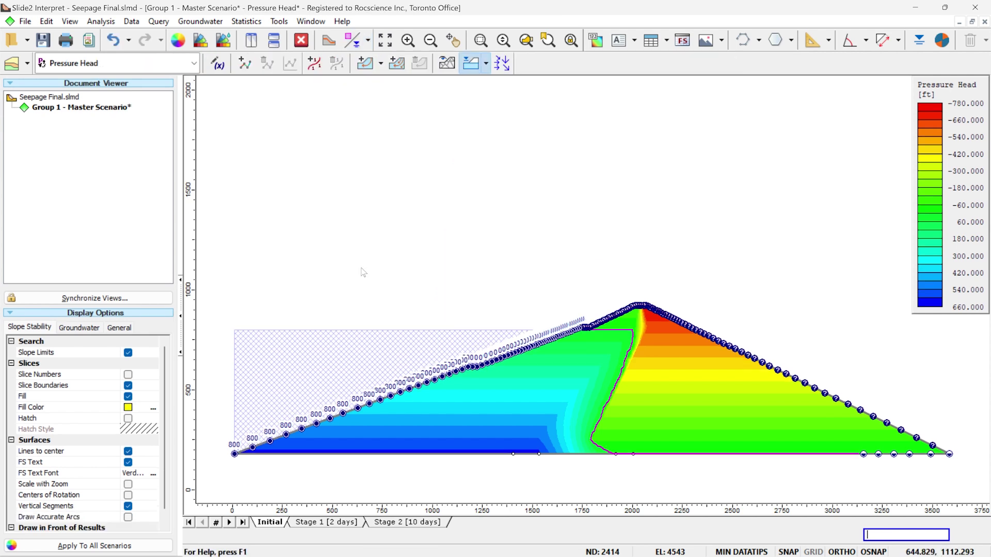
click(368, 41)
click(381, 82)
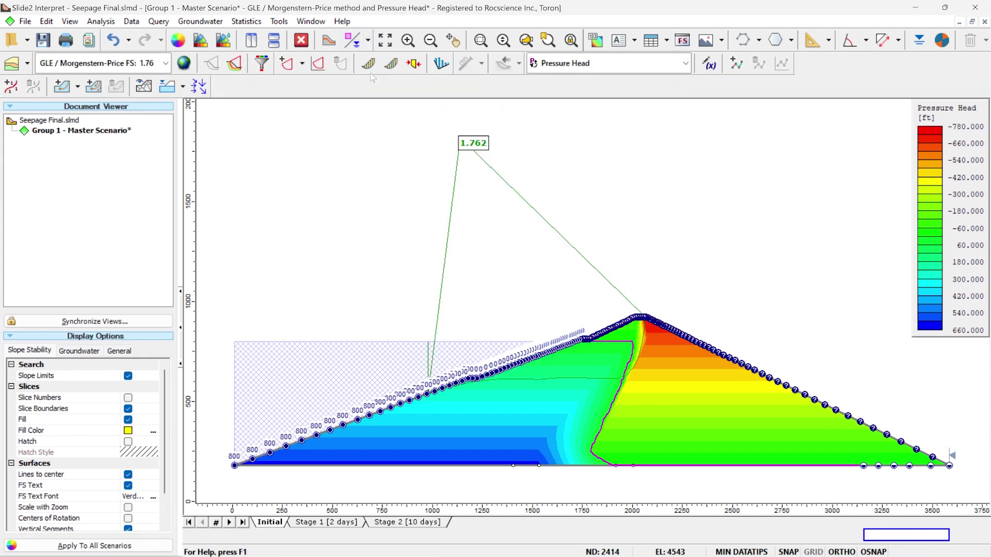
click(368, 42)
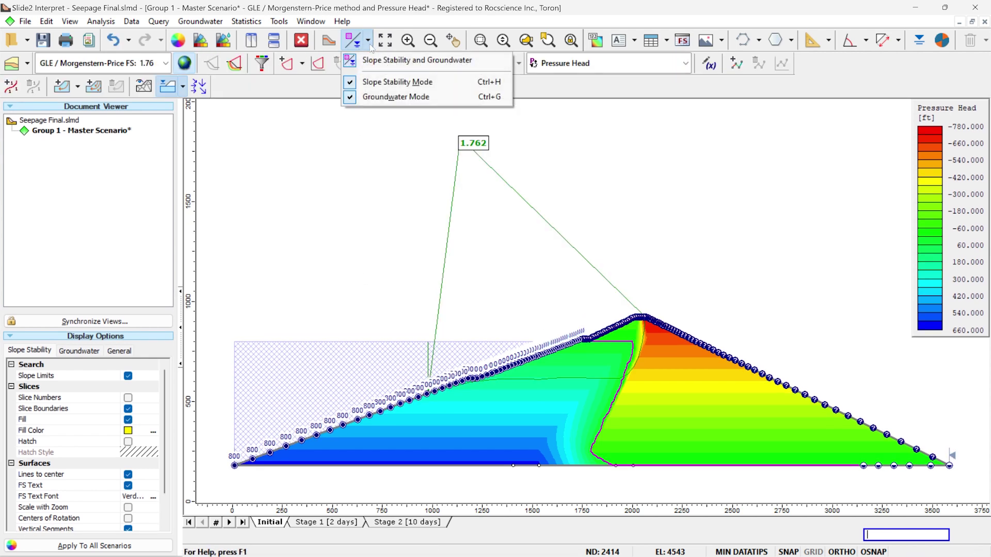
click(380, 97)
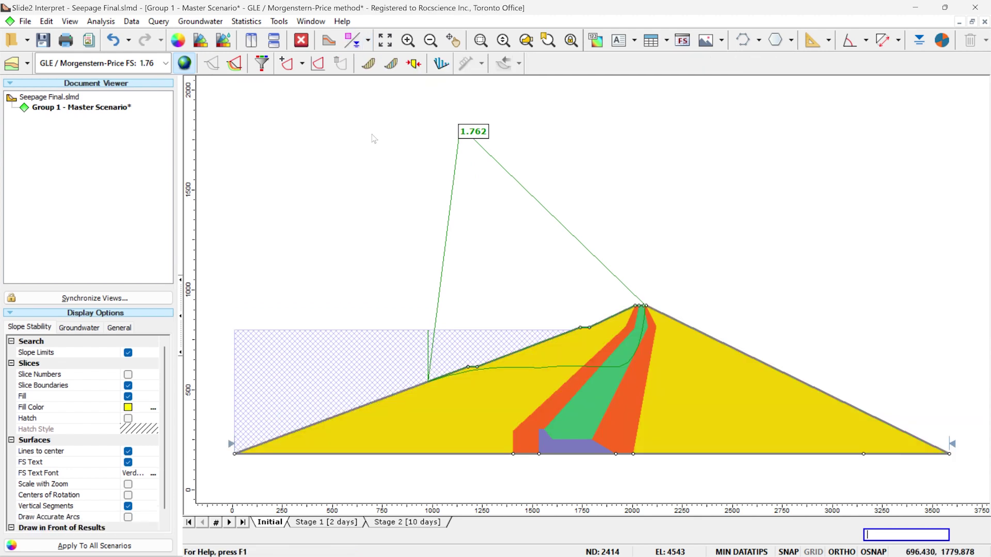
click(368, 41)
click(380, 96)
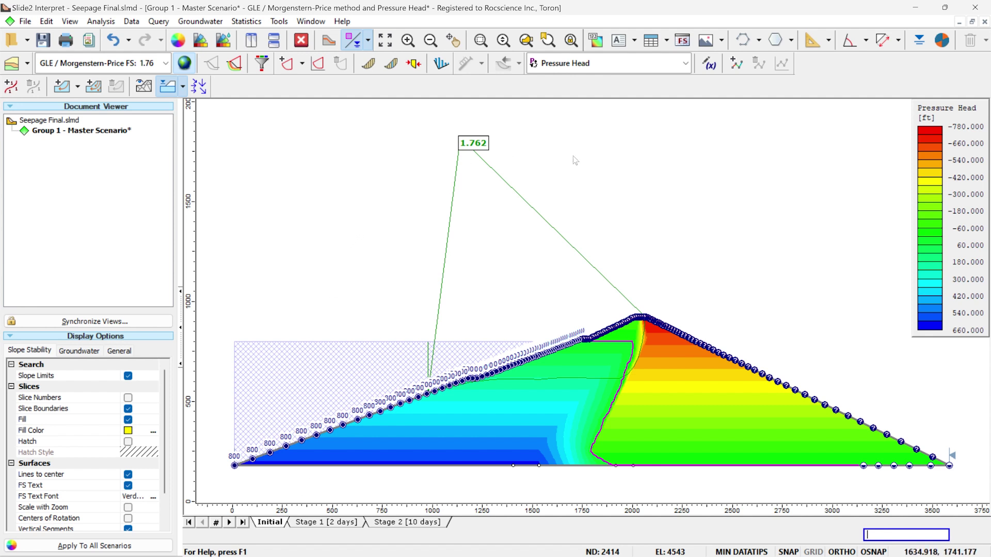
mouse_move(451, 386)
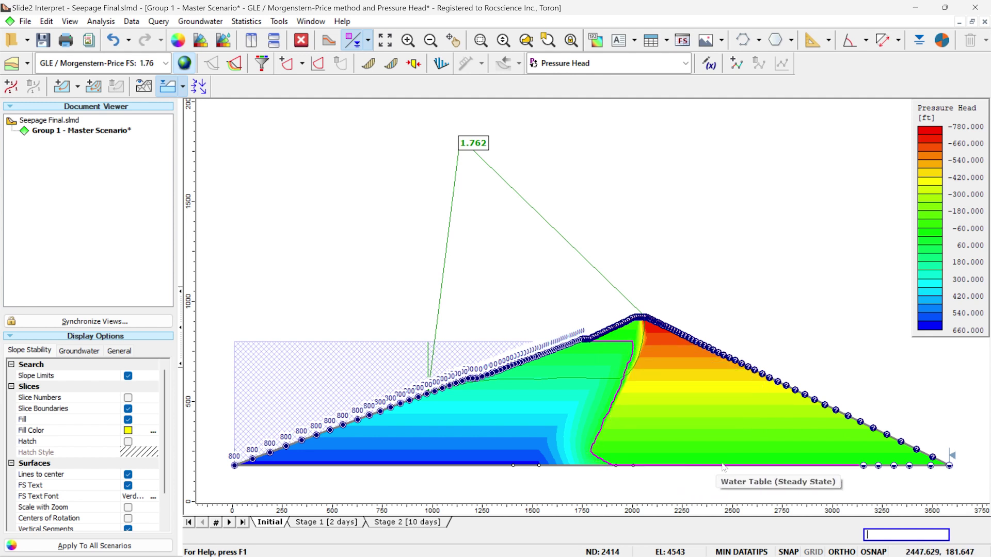
- Compare factors of safety across Initial, Stage 1 and Stage 2, ending on Stage 2 with FS 1.634
click(320, 523)
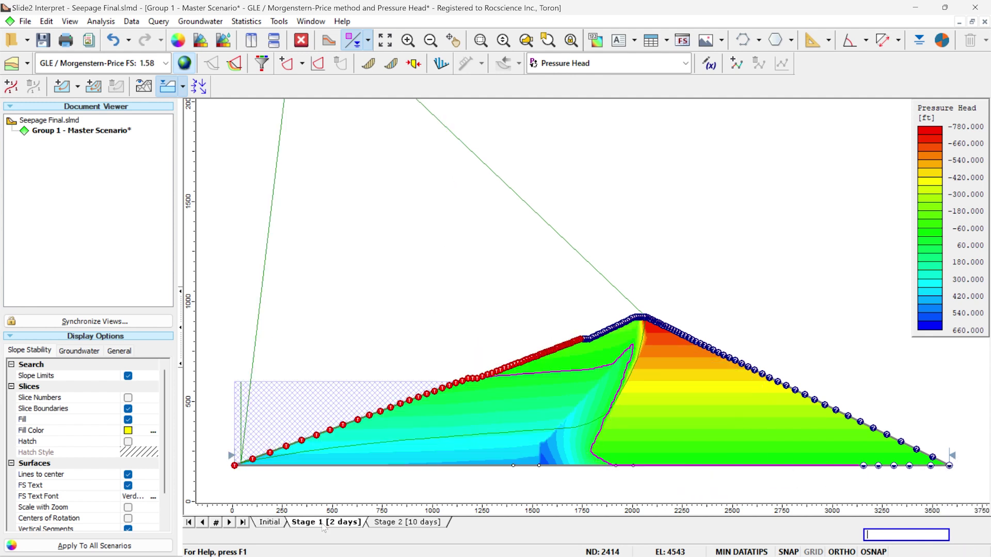
scroll(418, 388, down, 1)
scroll(417, 390, down, 1)
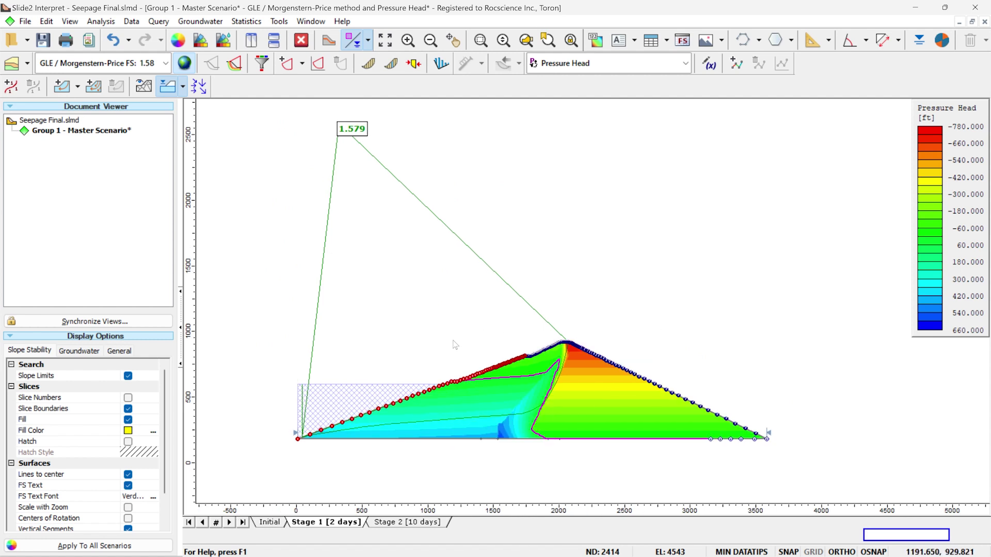
mouse_move(347, 138)
click(420, 524)
mouse_move(563, 365)
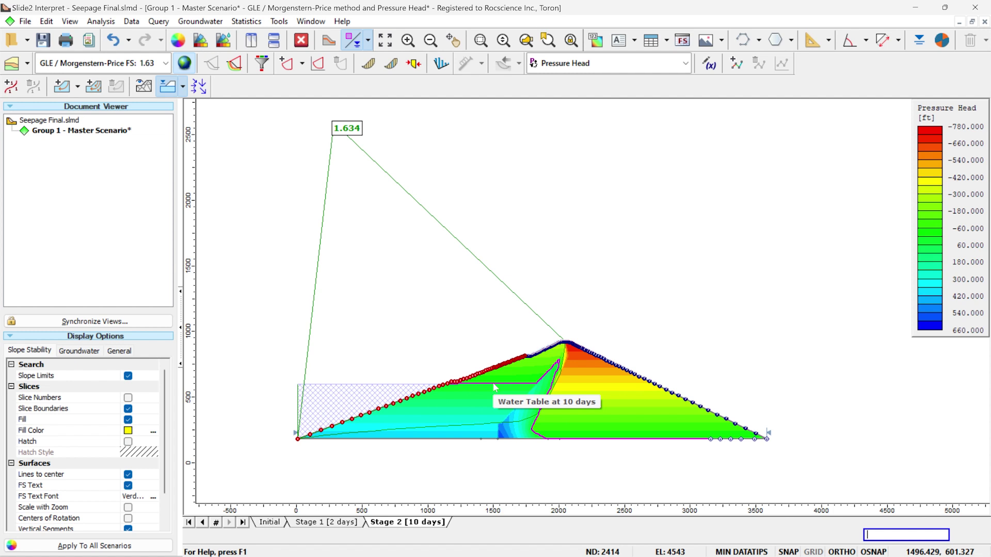
click(270, 522)
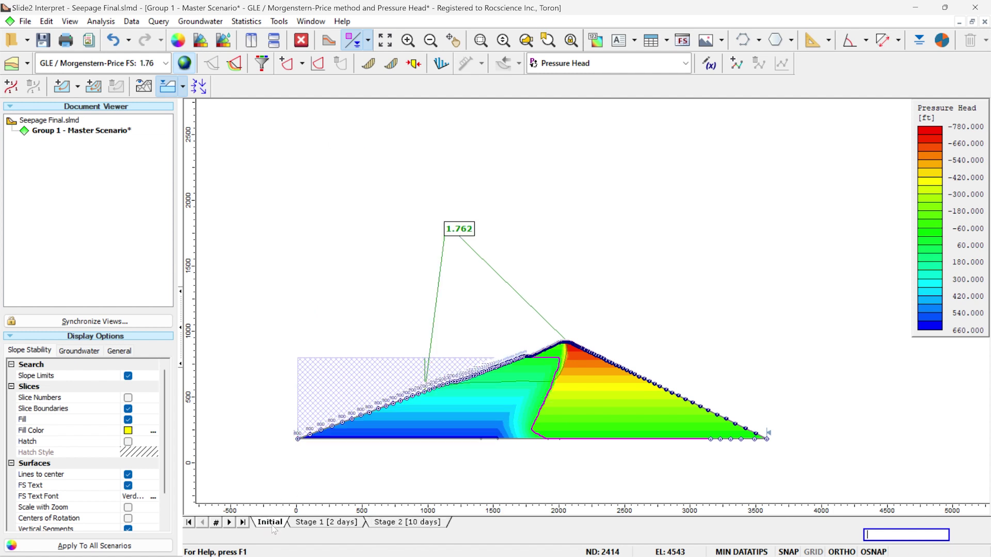
click(315, 523)
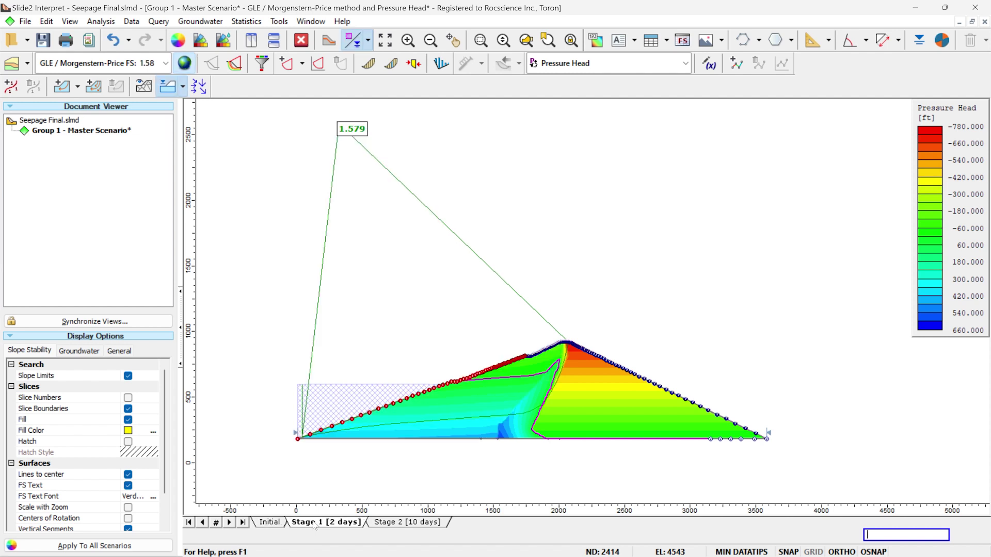
click(401, 523)
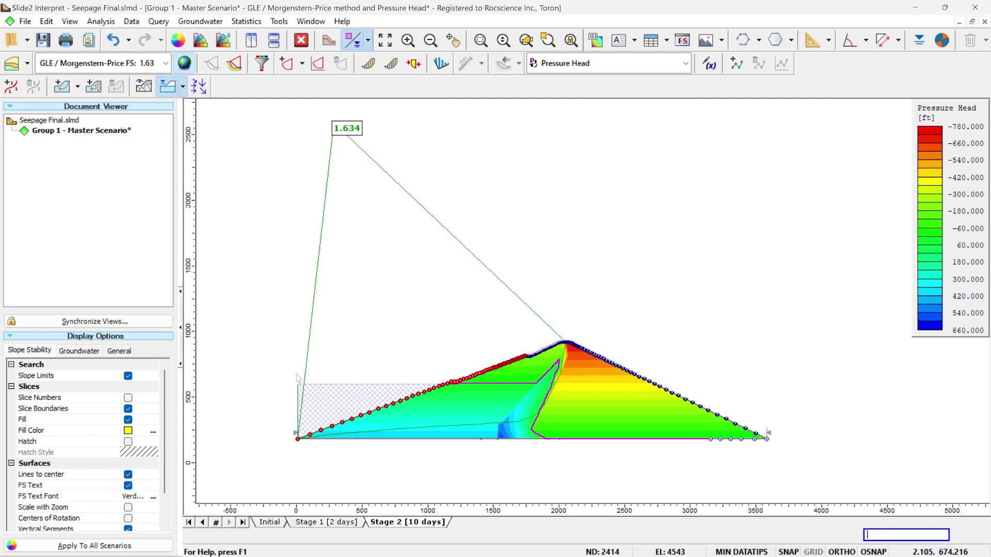
mouse_move(352, 389)
click(645, 63)
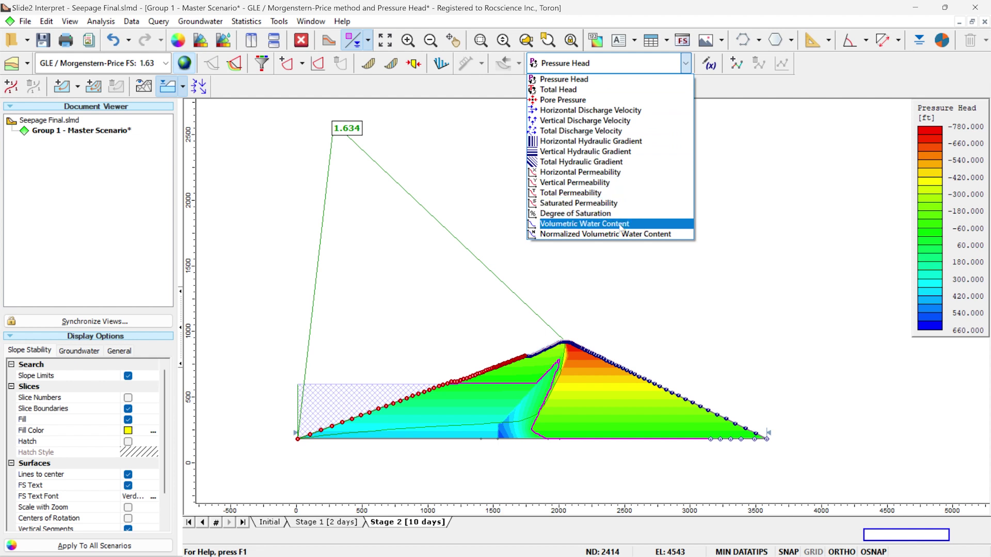
- Contour the Stage 2 model by Pore Pressure in psf (−48000 to 48000) instead of Total Head
click(622, 91)
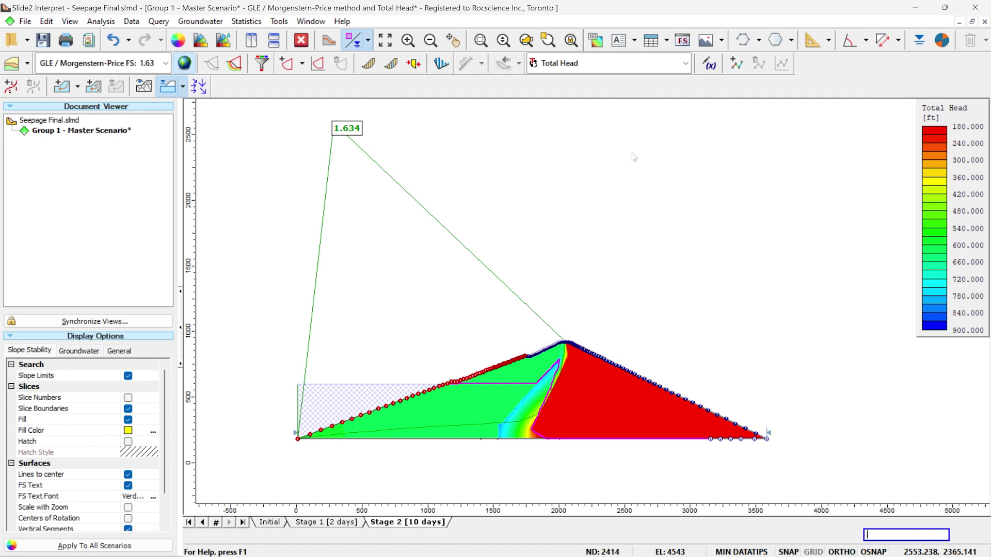
click(620, 70)
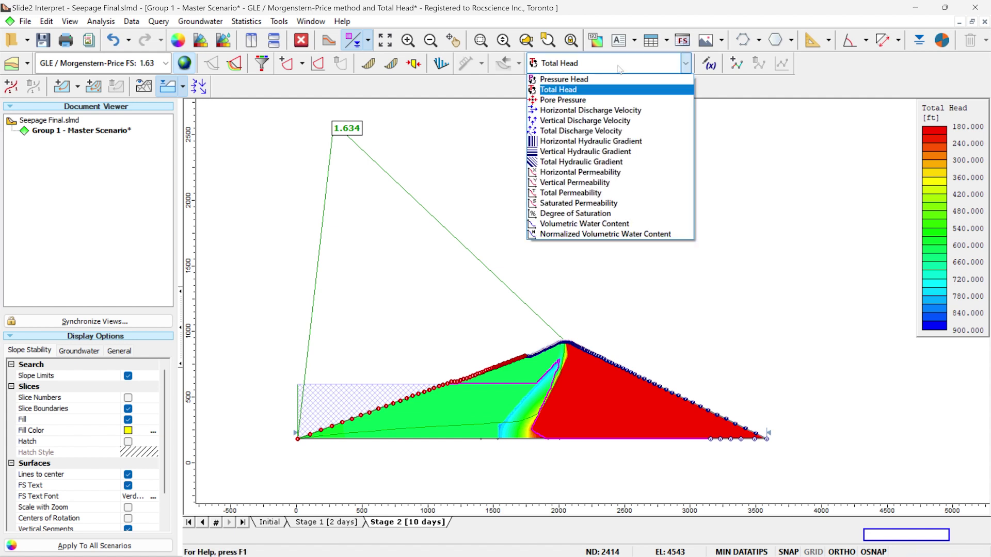
click(619, 102)
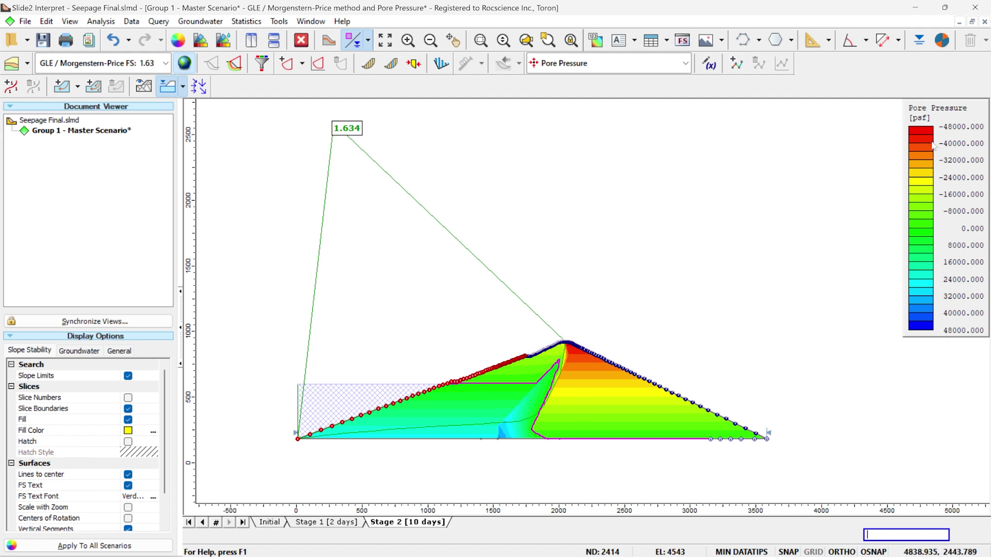
click(387, 67)
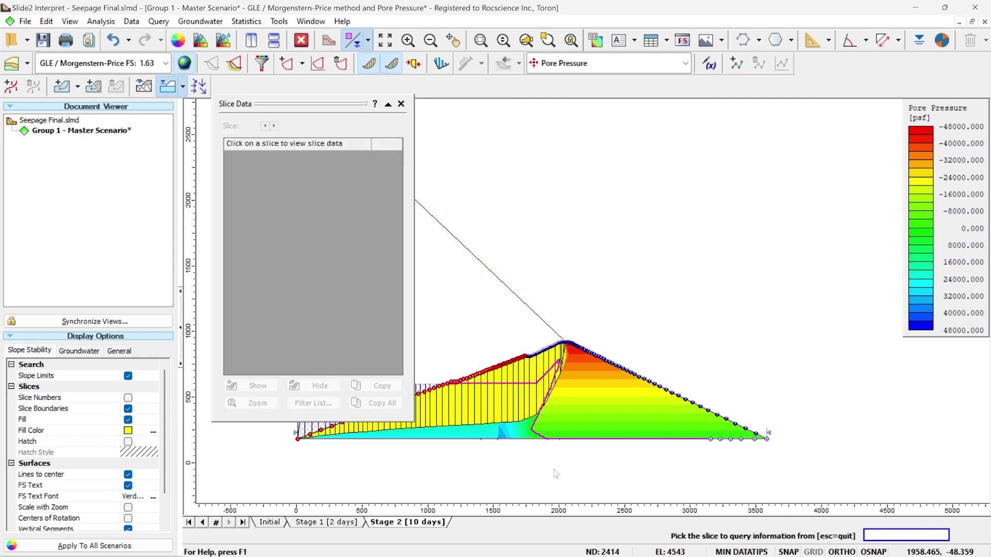
- Query the slice data for slice 38 and check its Pore Pressure value
drag(345, 108, 190, 104)
click(505, 396)
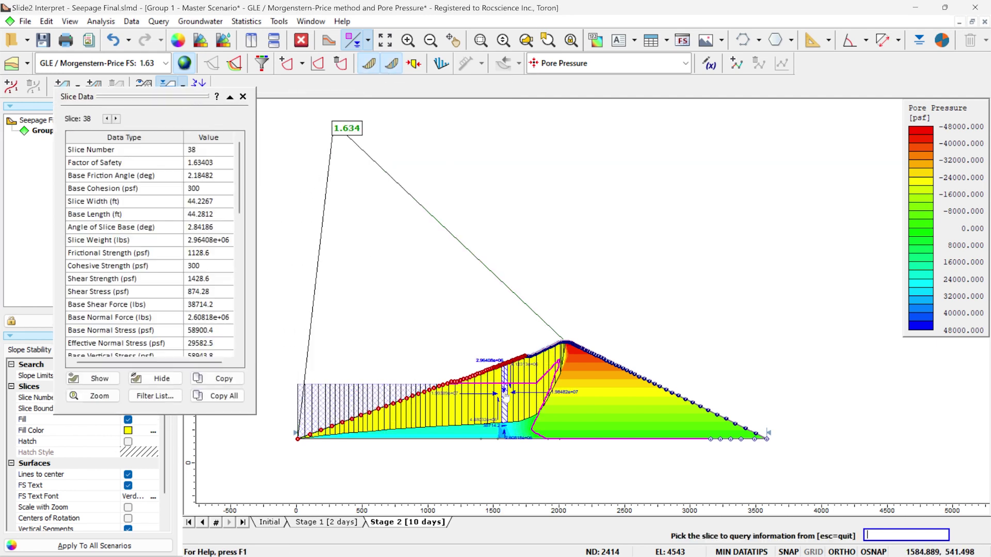
scroll(505, 396, up, 3)
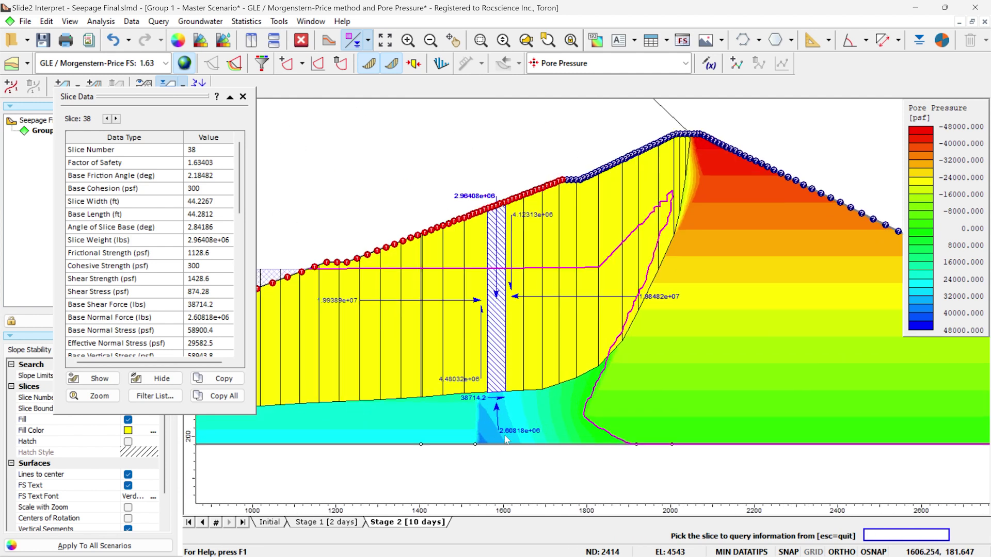
scroll(109, 283, down, 2)
click(212, 305)
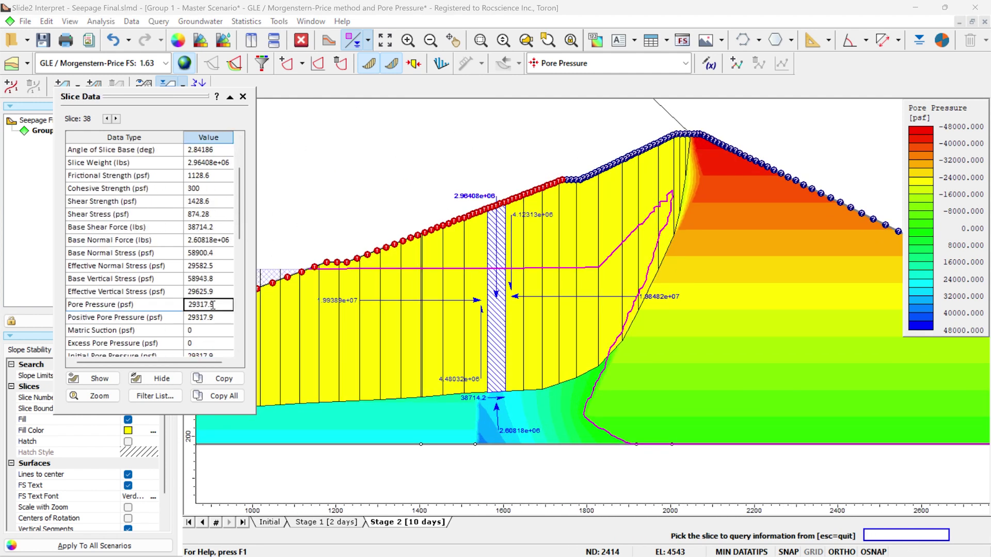
drag(124, 364, 108, 365)
key(Escape)
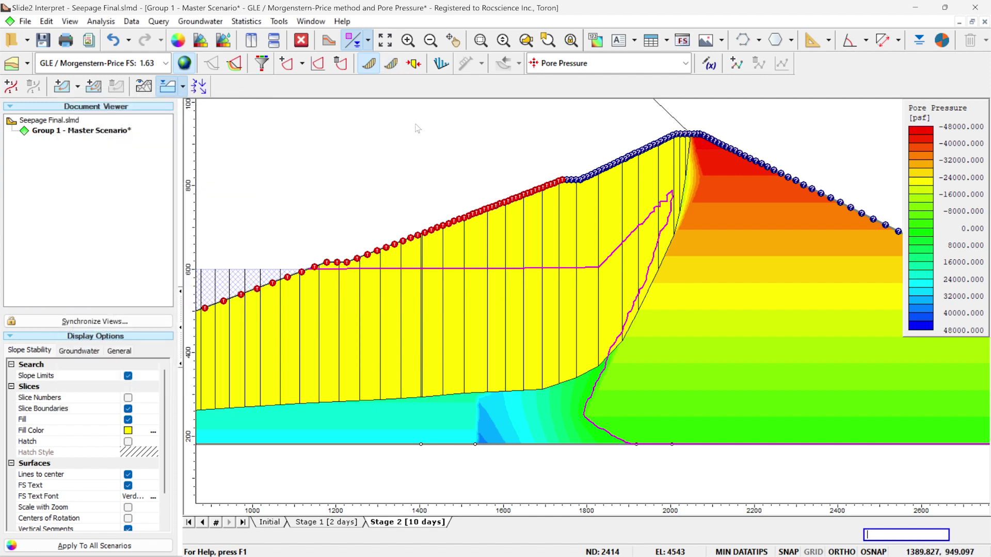
- Plot Pore Pressure values along the slip surface, labelled −25714.6 to 29317.9 psf
click(445, 67)
click(181, 113)
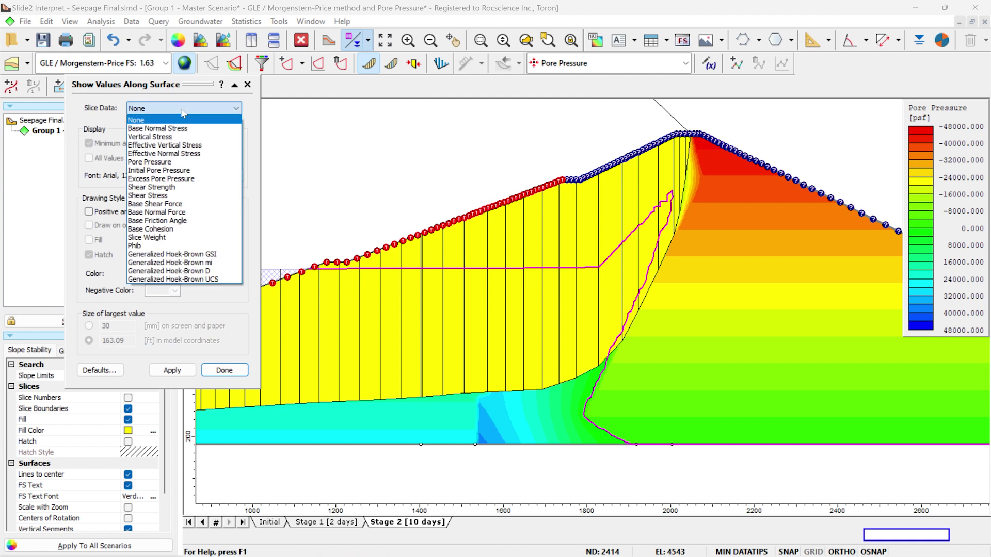
click(170, 162)
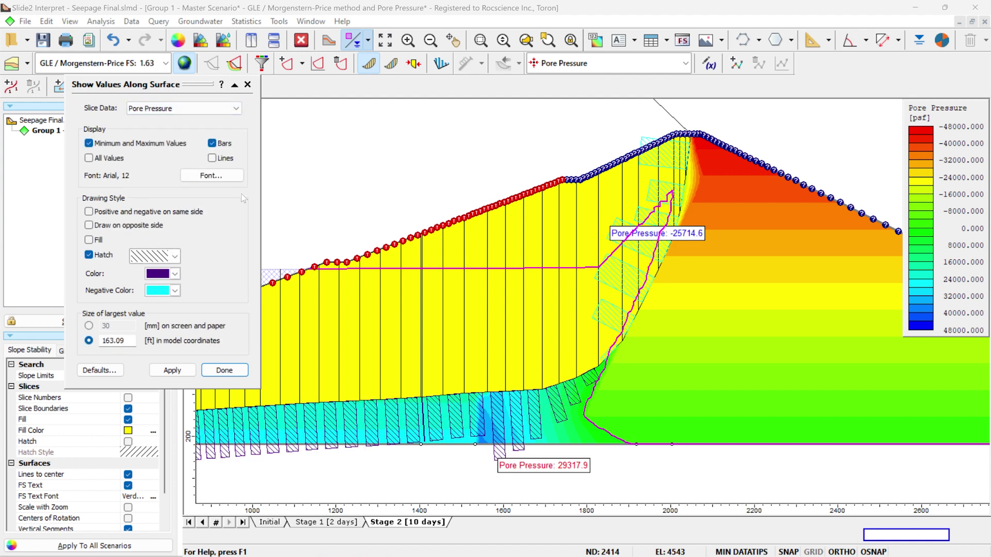
click(224, 371)
scroll(700, 380, down, 4)
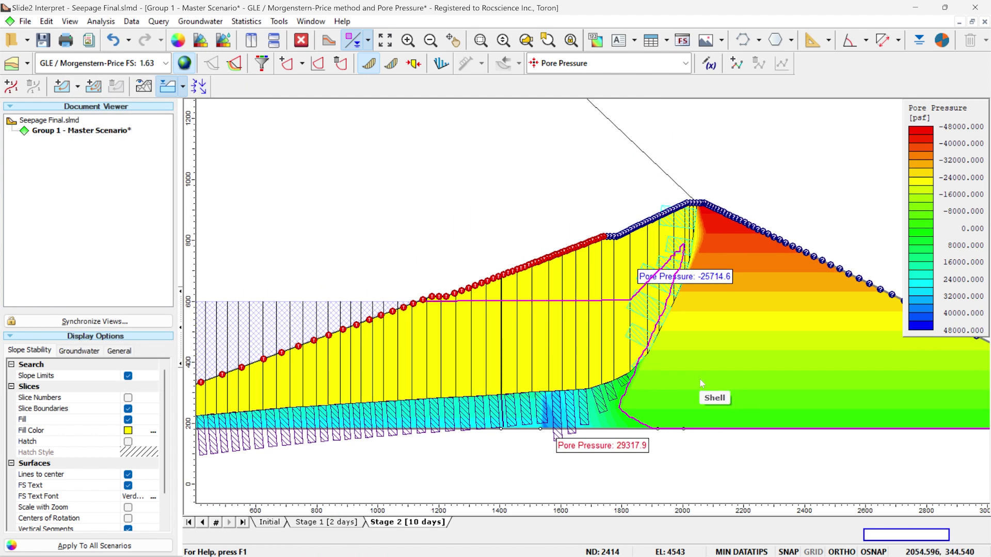